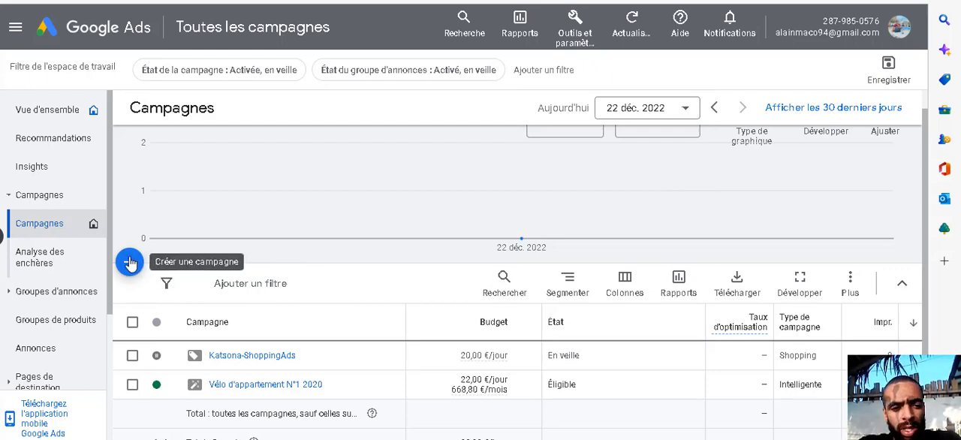
Step: Start a new campaign with the Ventes objective and the Réseau Display campaign type
left_click(130, 262)
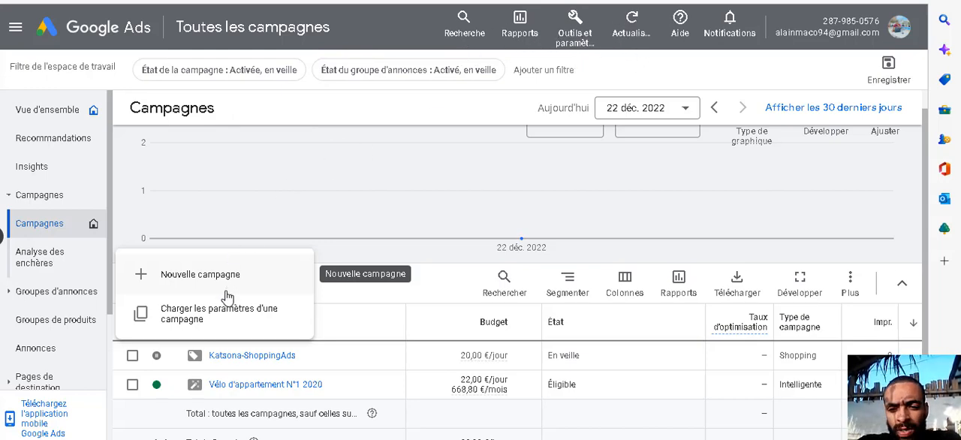
left_click(469, 96)
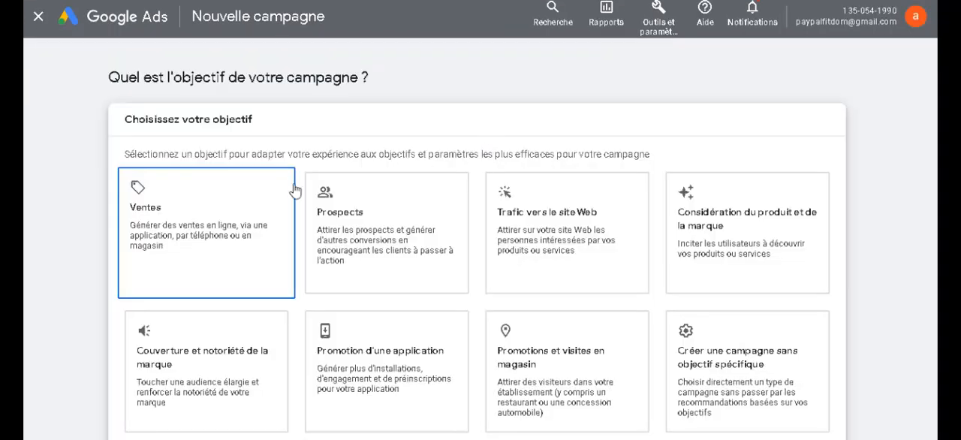
left_click(226, 194)
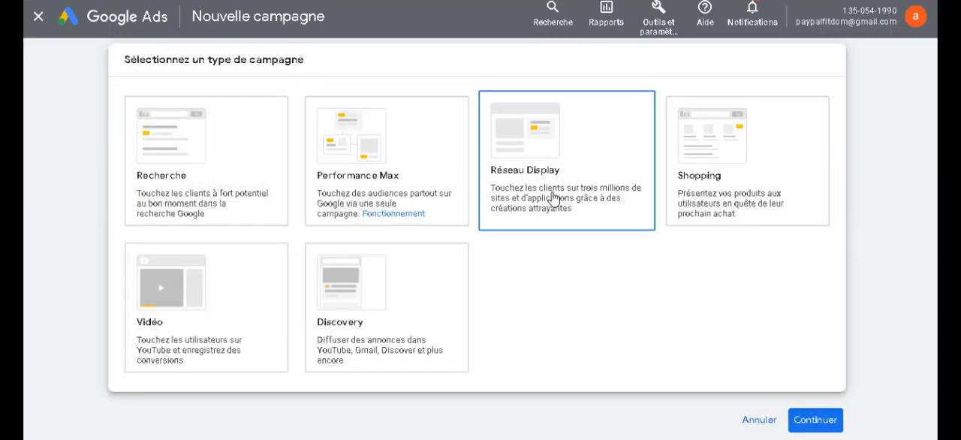
left_click(551, 197)
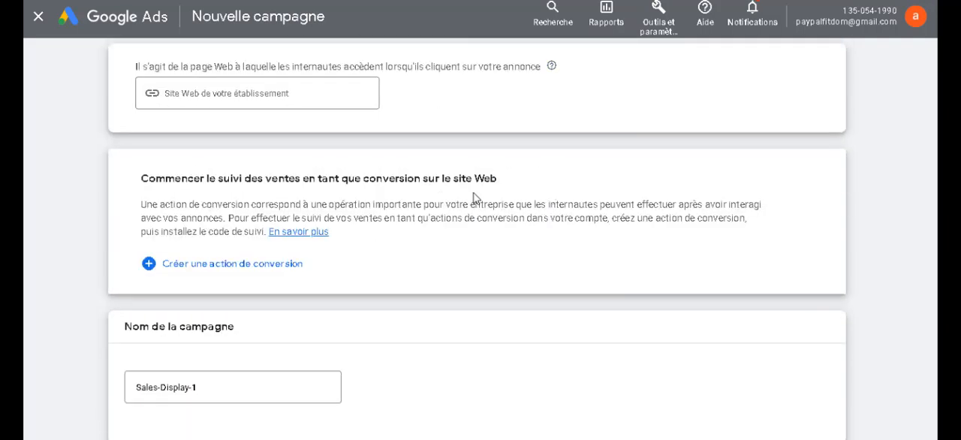
Step: Enter gadsdisplay.com as the business website that the ads lead to
left_click(290, 97)
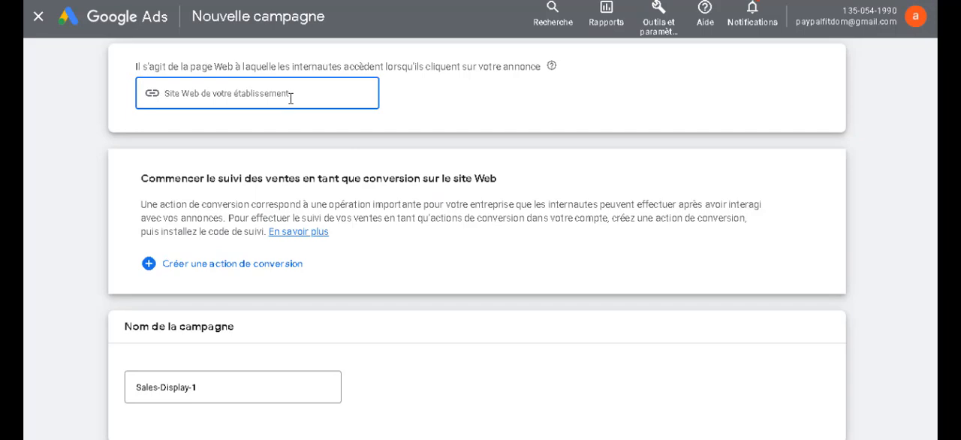
type("c")
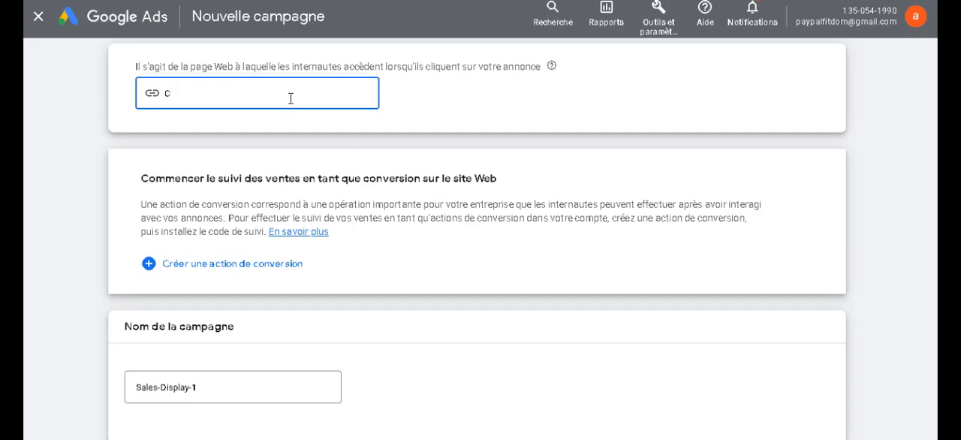
key("BackSpace")
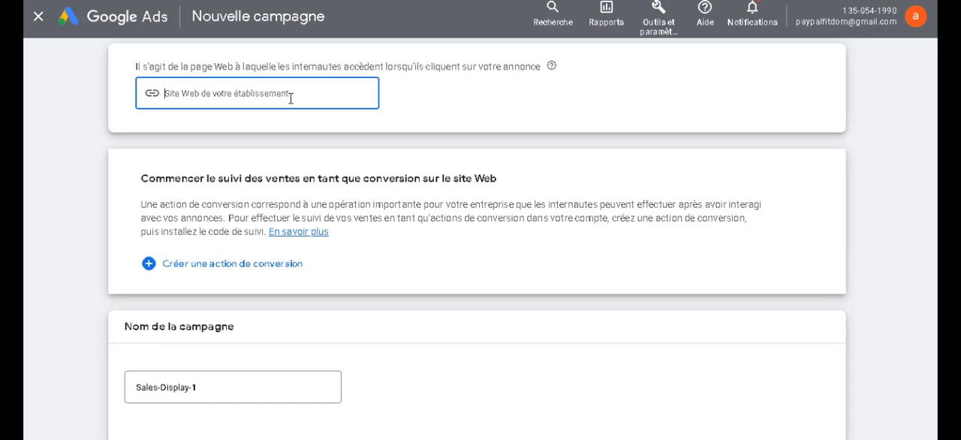
type("g")
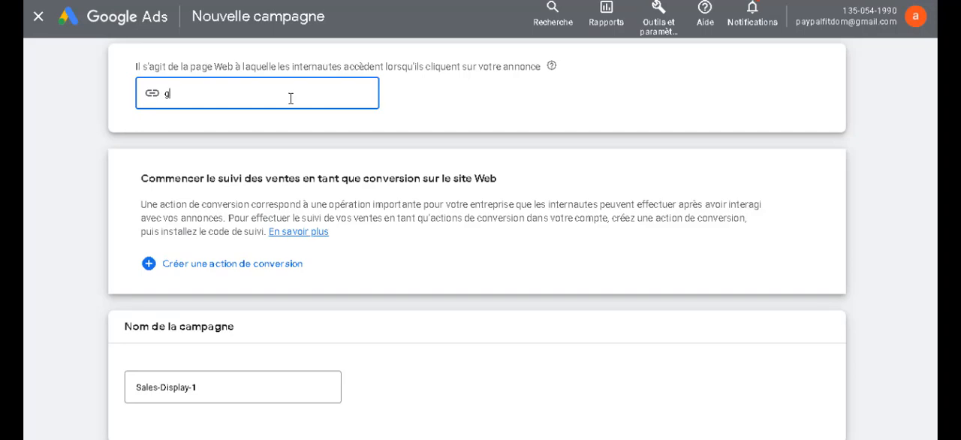
type("adsdisplay.com")
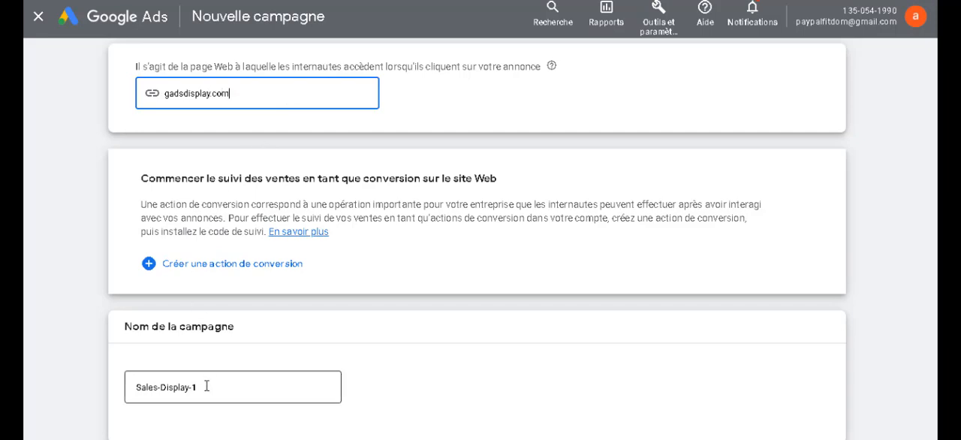
Step: Rename the campaign "display 1" and continue to the campaign settings
left_click_drag(206, 387, 129, 389)
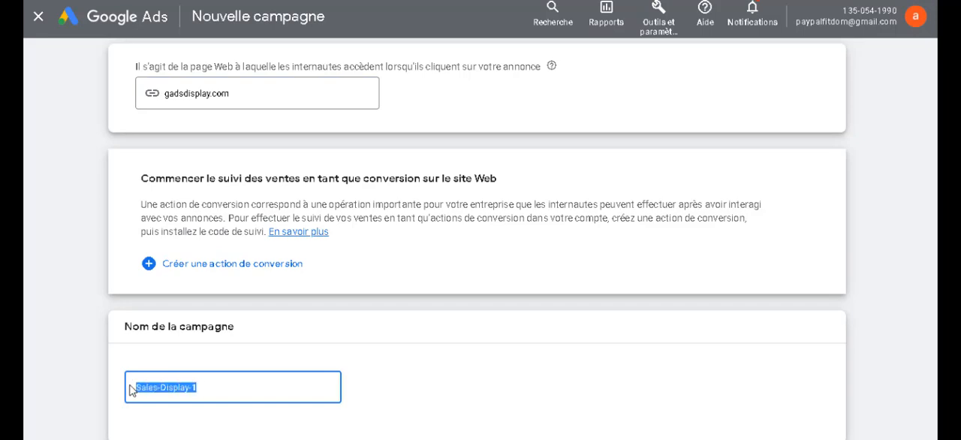
key("BackSpace")
type("display 1")
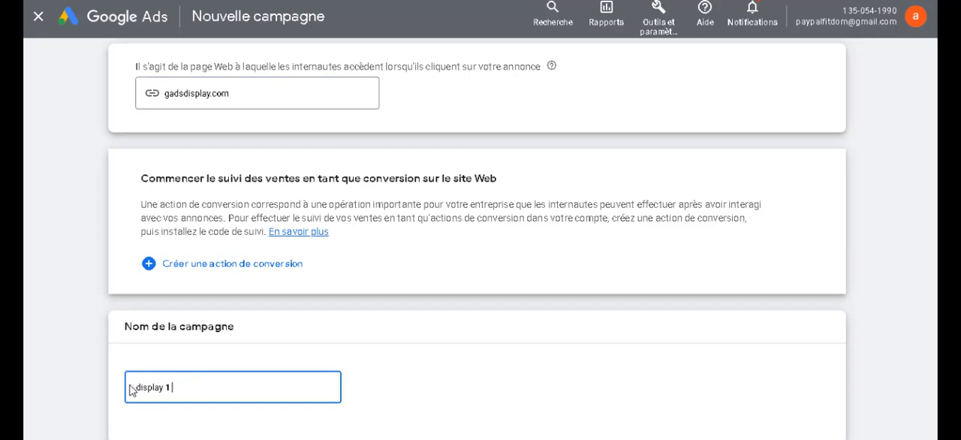
scroll(131, 390, "down", 1)
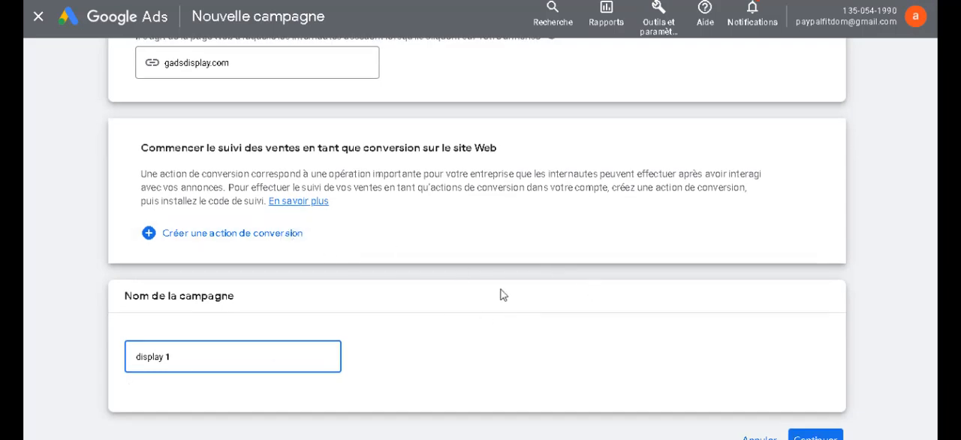
scroll(795, 428, "down", 1)
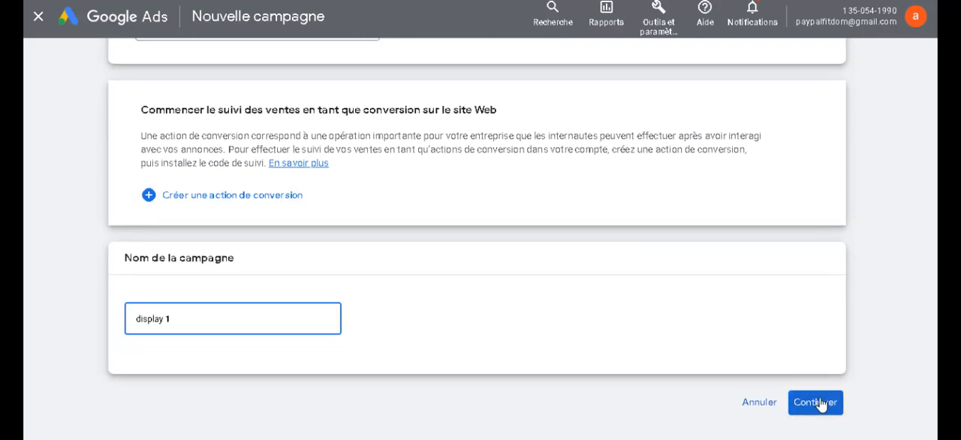
left_click(819, 404)
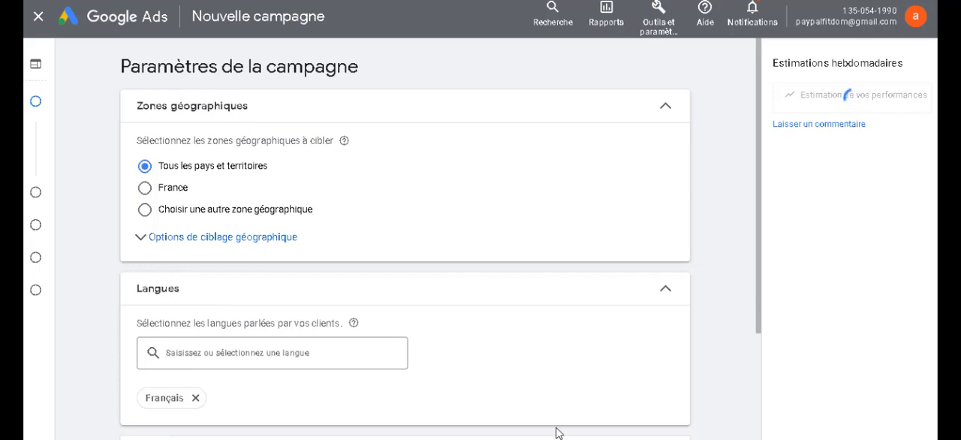
Step: Target France and limit the geographic targeting to Présence, people located in or regularly visiting the targeted areas
left_click(600, 438)
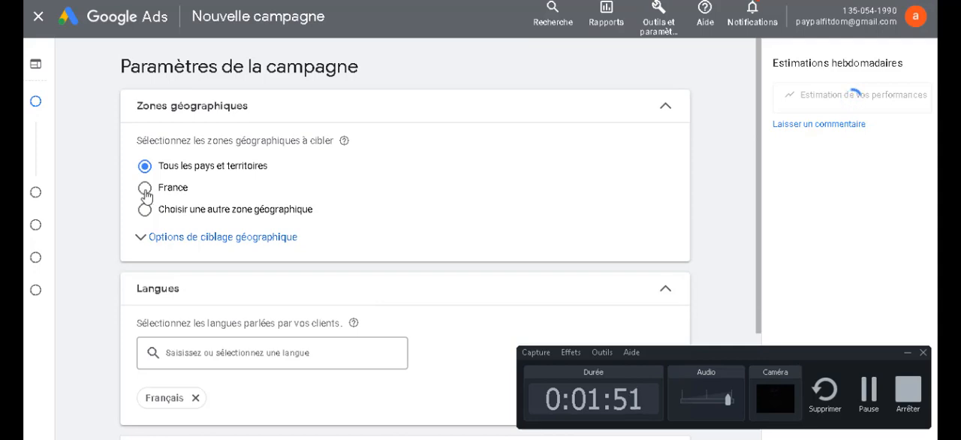
scroll(146, 195, "down", 1)
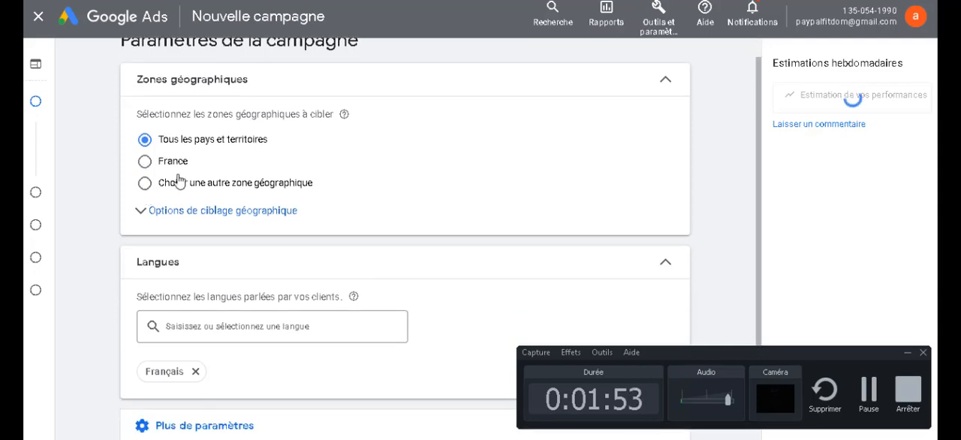
left_click(179, 179)
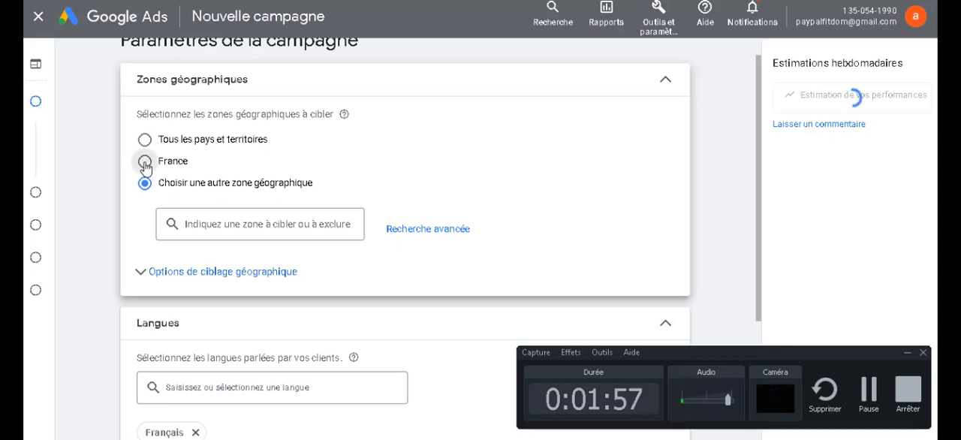
left_click(145, 163)
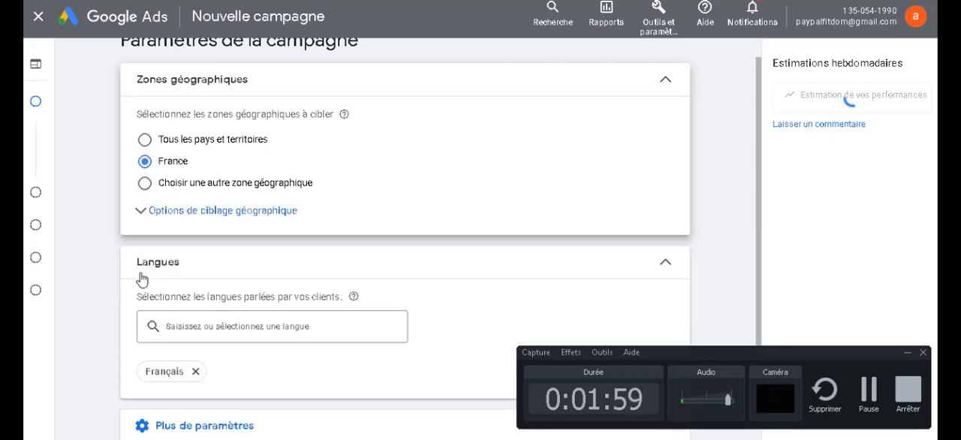
left_click(148, 213)
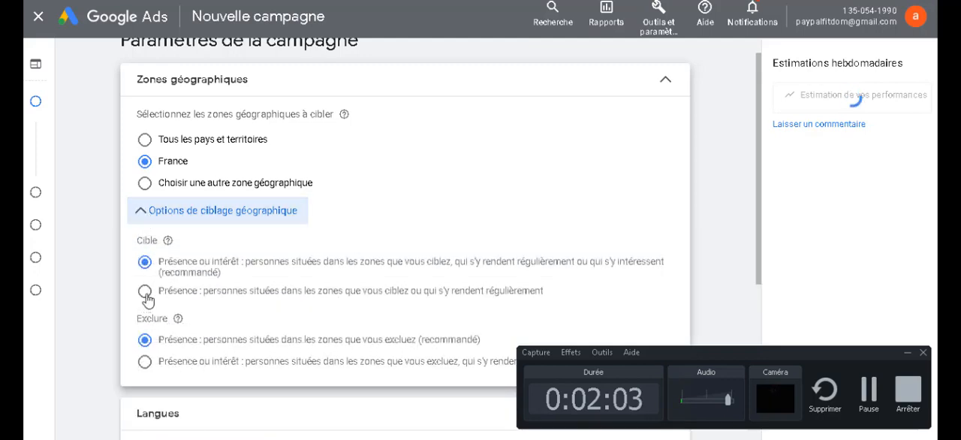
left_click(144, 292)
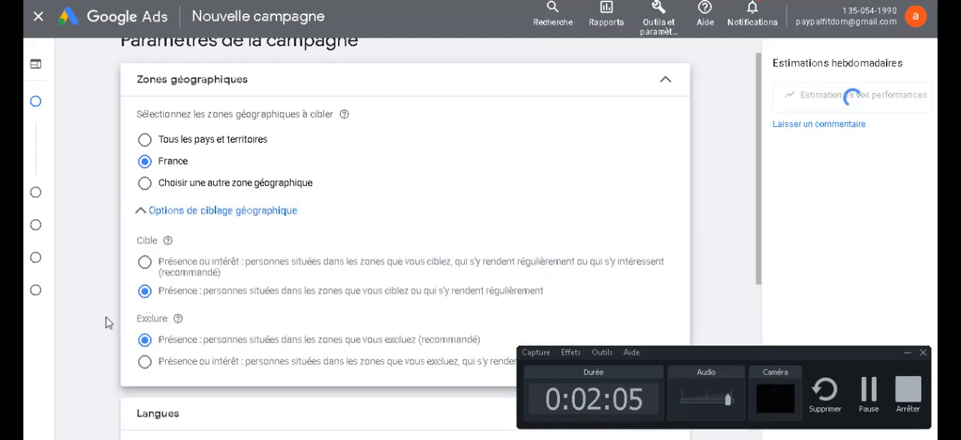
Step: Keep Français as the campaign language and expand the additional campaign settings (Plus de paramètres)
scroll(106, 317, "down", 3)
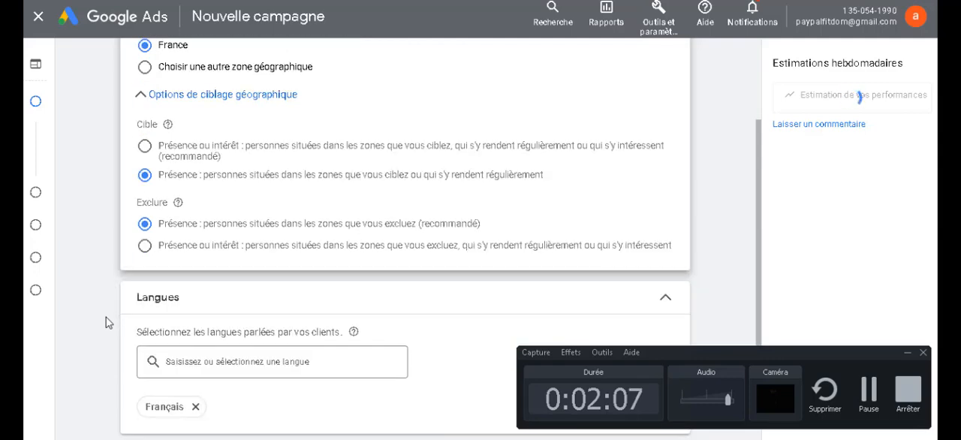
scroll(105, 321, "down", 2)
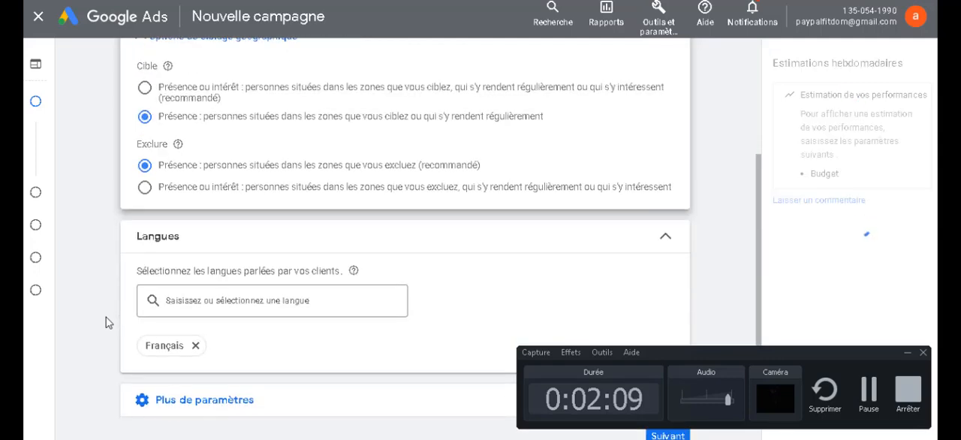
scroll(106, 317, "down", 1)
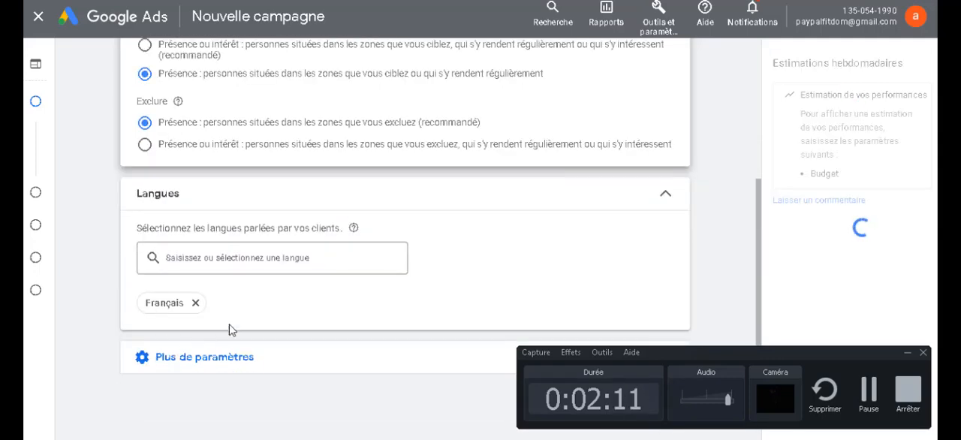
scroll(440, 290, "down", 1)
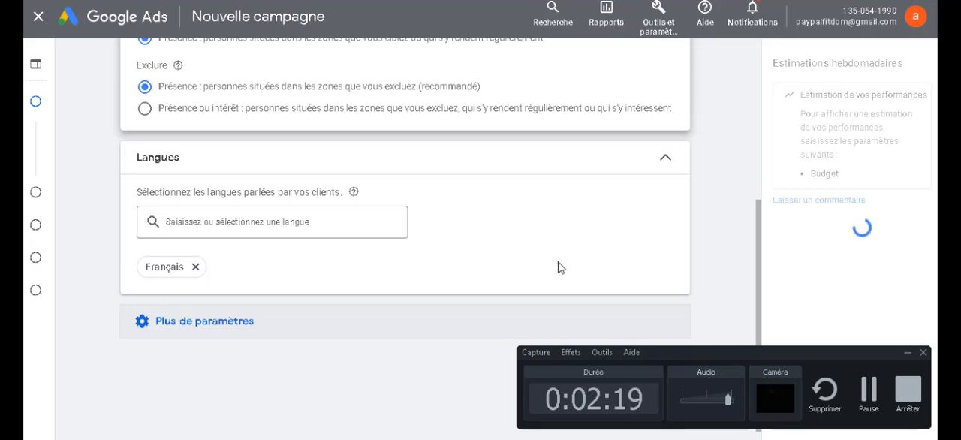
left_click(908, 354)
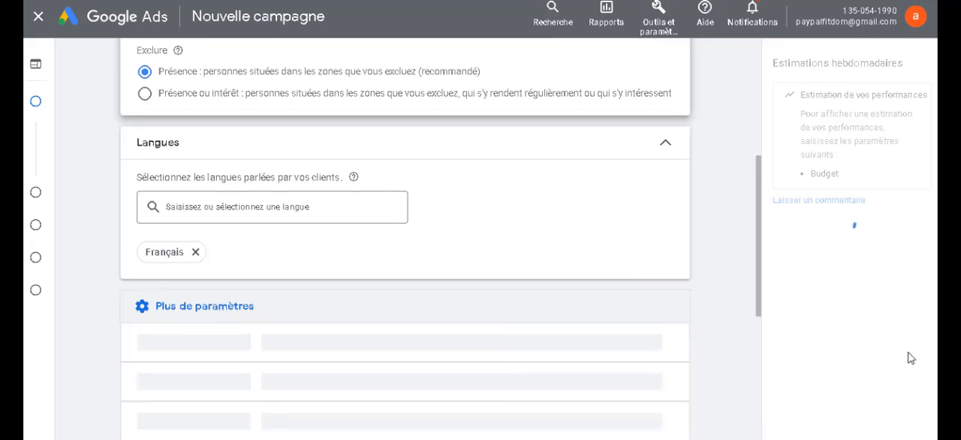
scroll(436, 311, "down", 1)
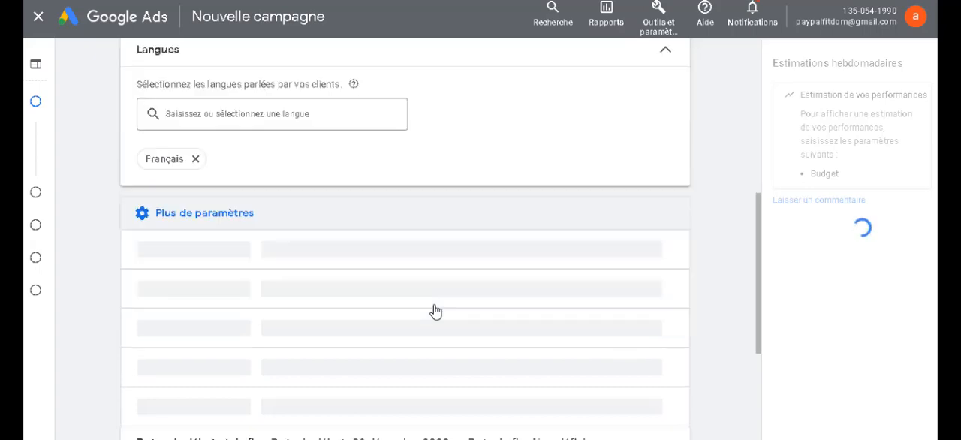
scroll(435, 311, "down", 1)
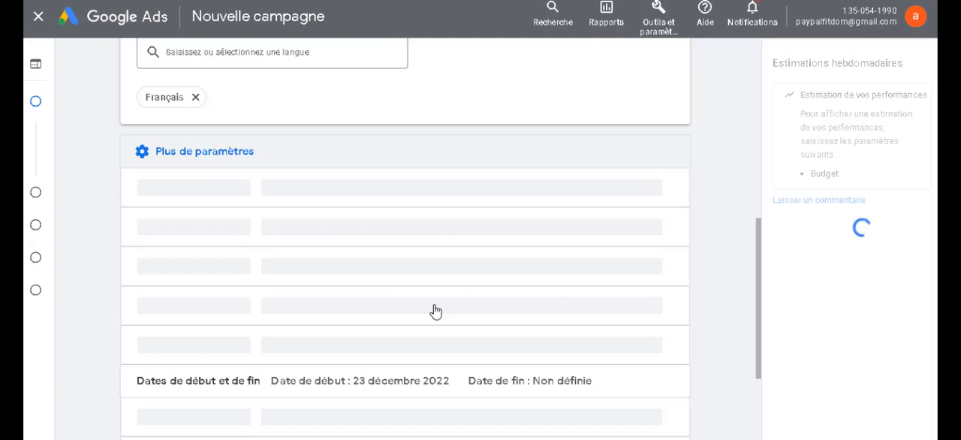
scroll(436, 311, "down", 2)
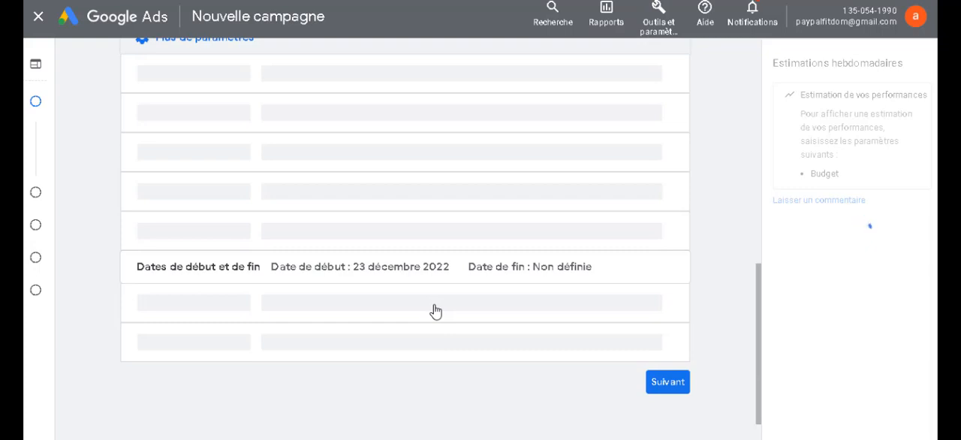
scroll(435, 311, "up", 1)
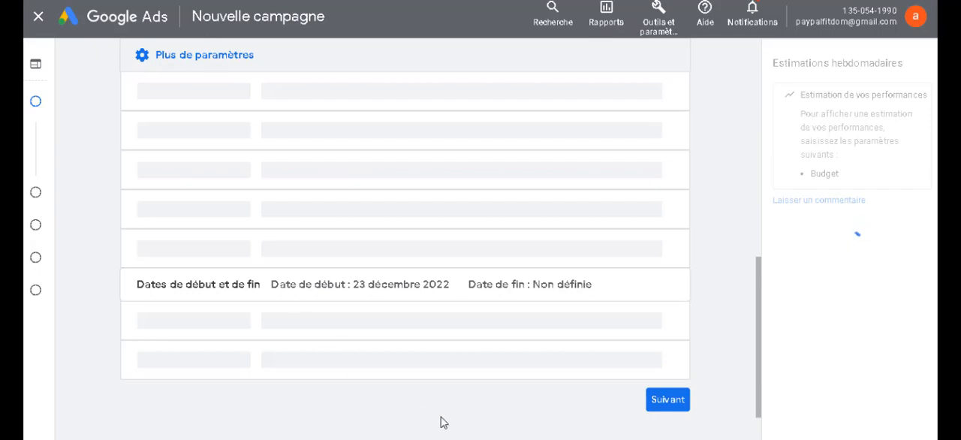
Step: Close the background Paramètres window and return to the Google Ads campaign settings
mouse_move(533, 439)
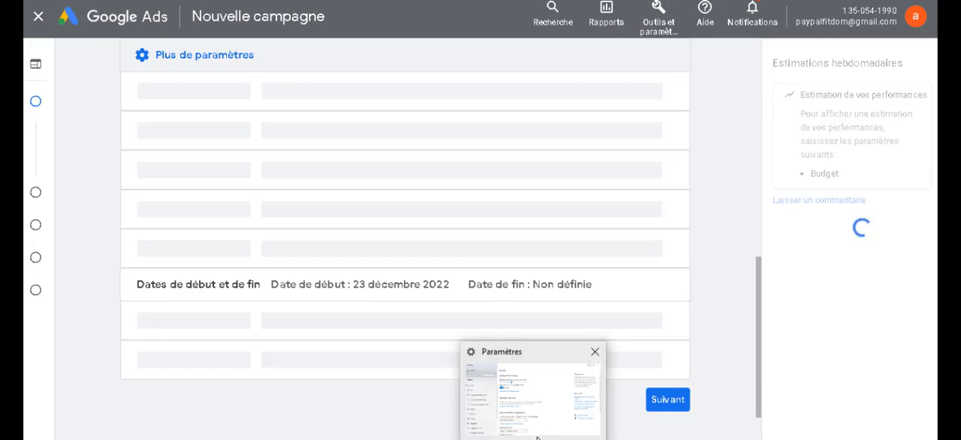
left_click(595, 355)
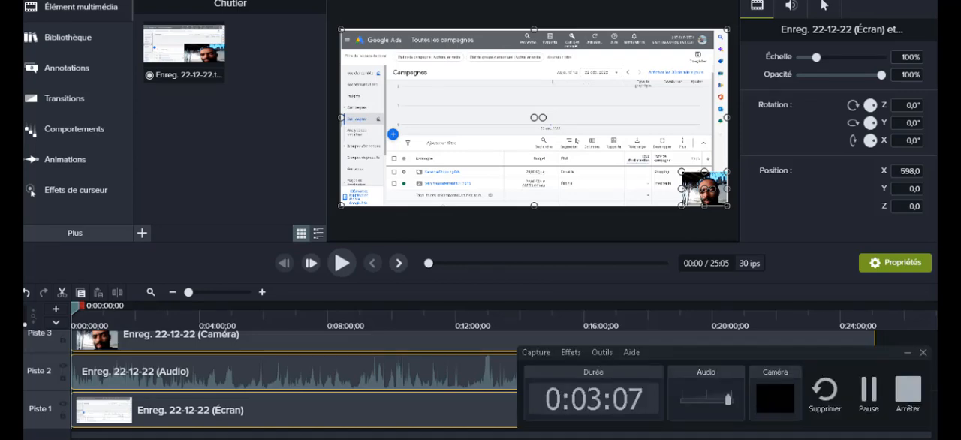
key("alt+Tab")
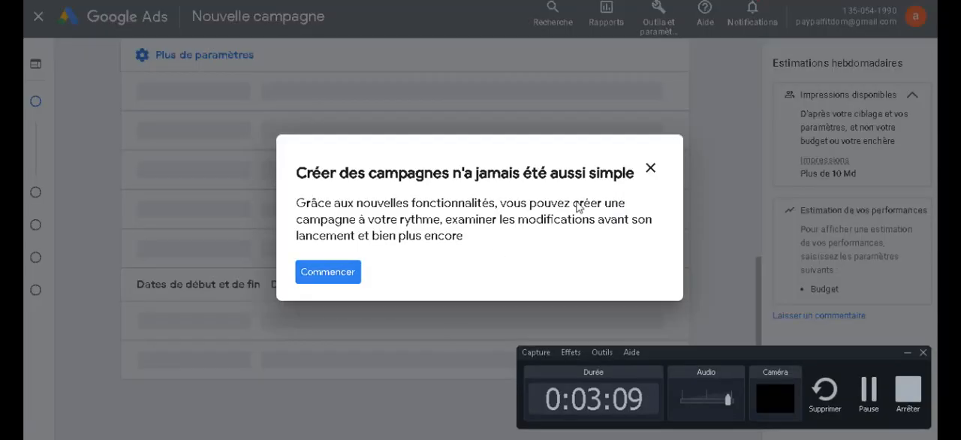
Step: Dismiss the campaign-creation introduction and proceed with the additional settings at their defaults to the budget and bidding page
left_click(650, 169)
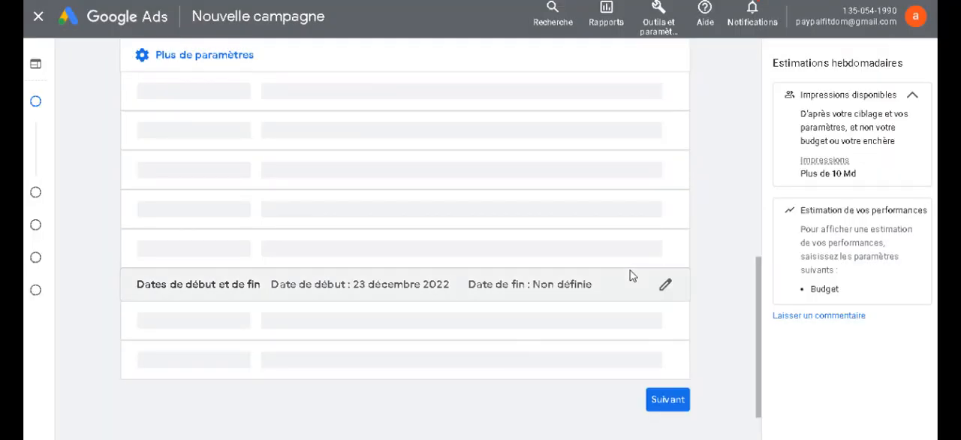
scroll(630, 275, "down", 2)
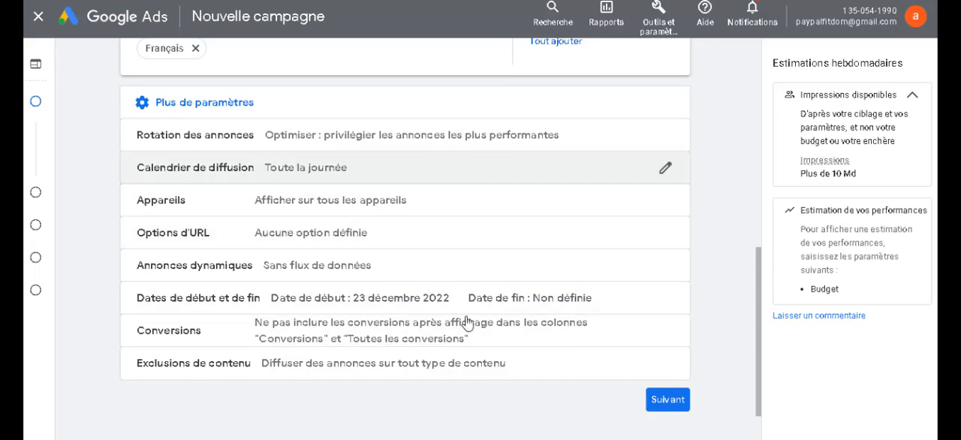
left_click(668, 400)
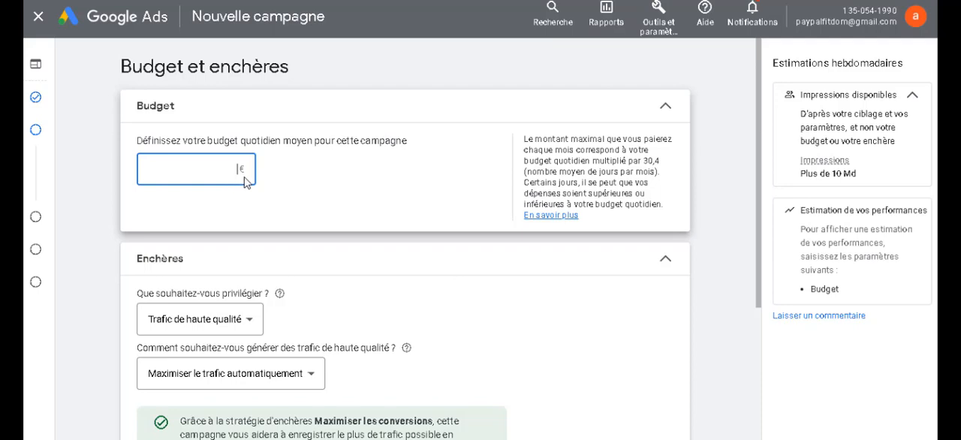
Step: Set the campaign's average daily budget to 20 € and collapse the budget section
type("éà")
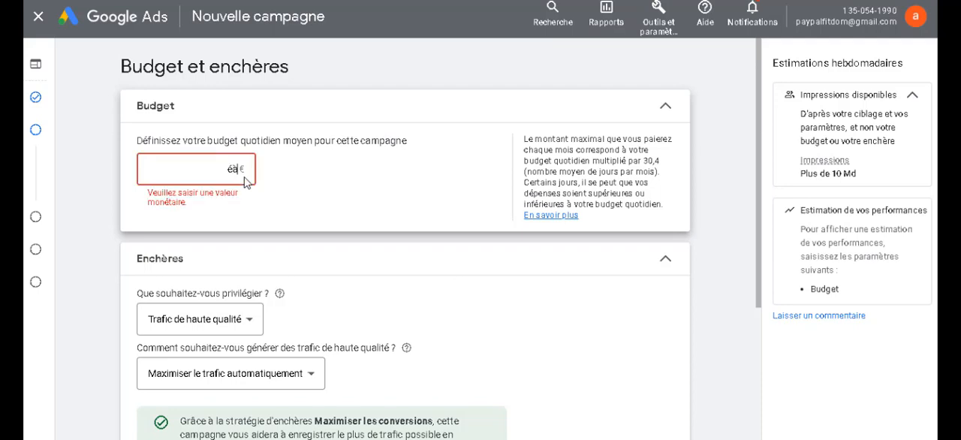
key("BackSpace")
key("BackSpace")
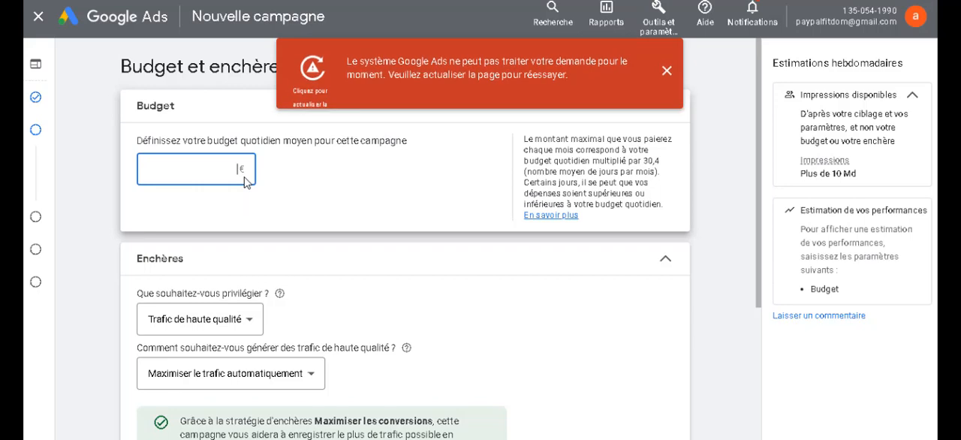
type("20")
left_click(432, 269)
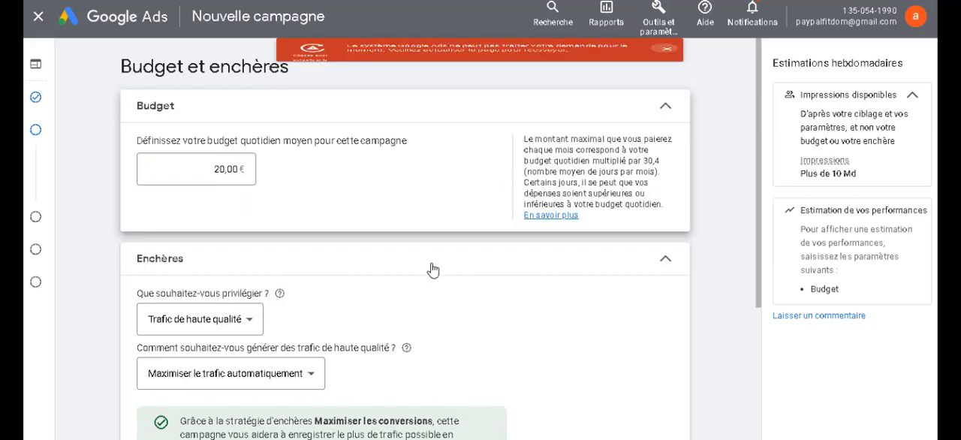
left_click(664, 113)
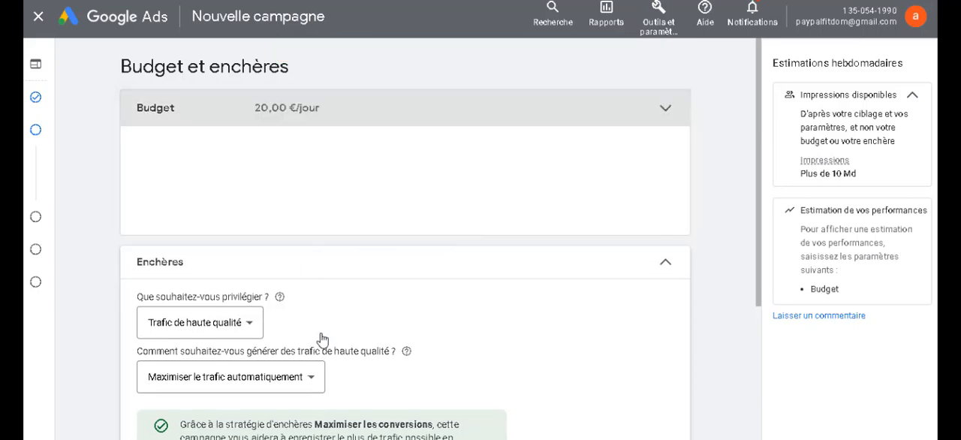
Step: Keep Trafic de haute qualité as the bidding focus with traffic maximised automatically, and continue to the targeting page
scroll(322, 336, "down", 1)
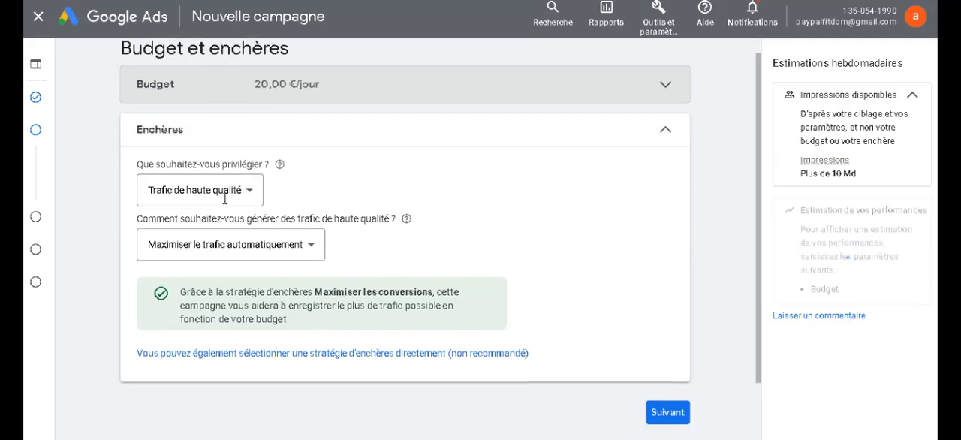
scroll(259, 250, "down", 1)
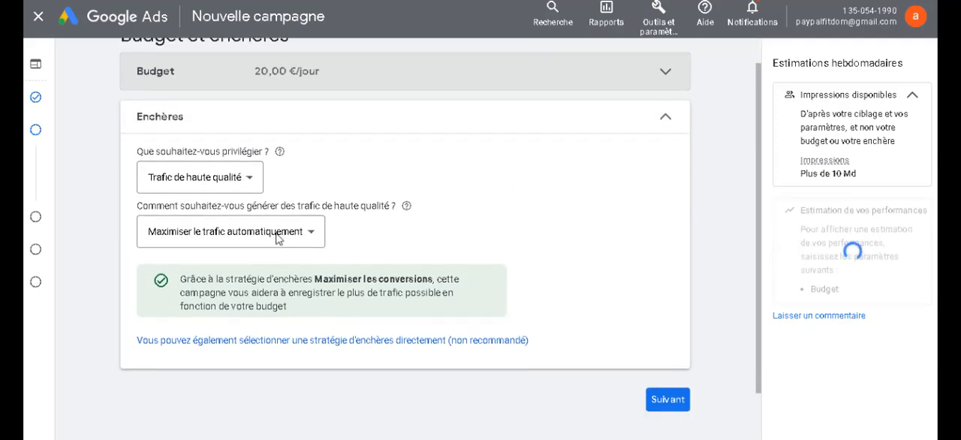
left_click(223, 177)
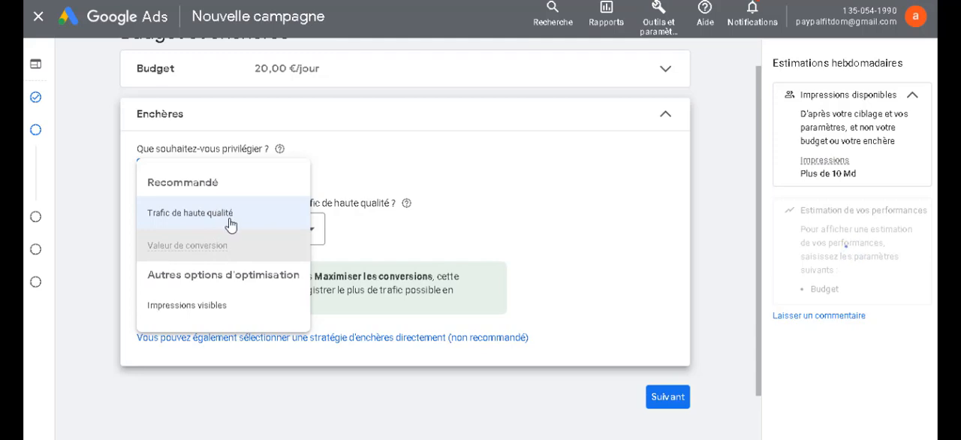
left_click(433, 220)
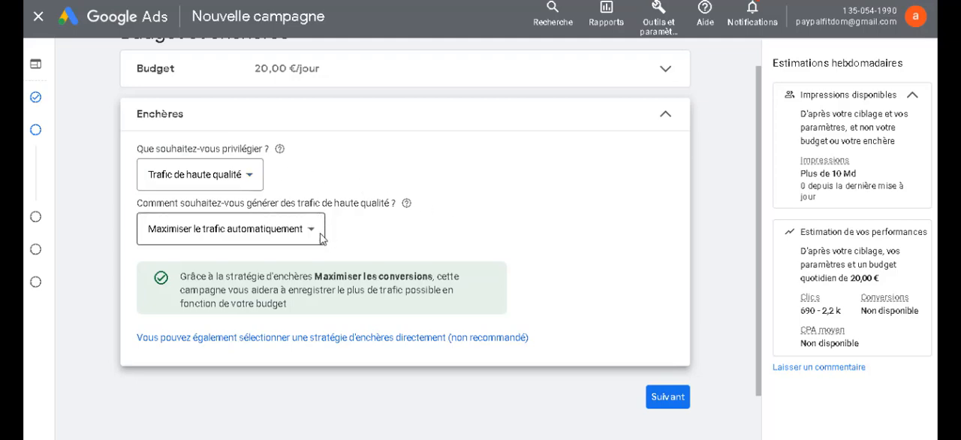
left_click(235, 179)
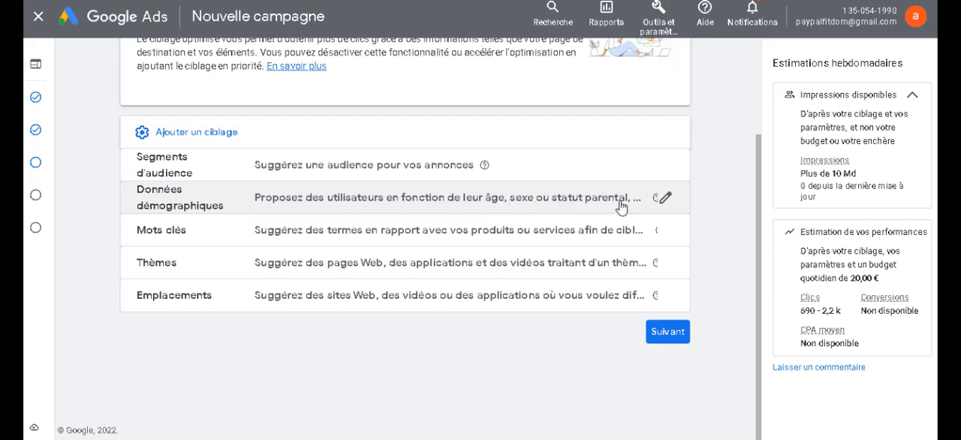
Step: Open the audience segment targeting for editing and display its browsable categories
left_click(664, 165)
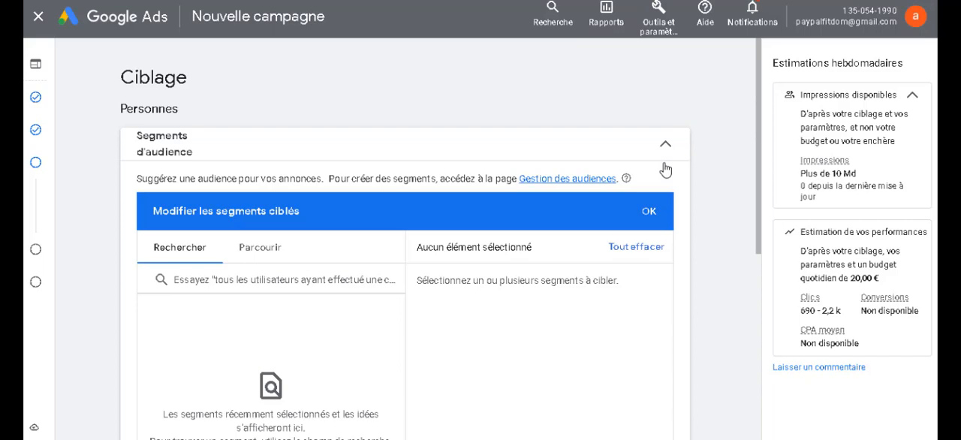
left_click(277, 256)
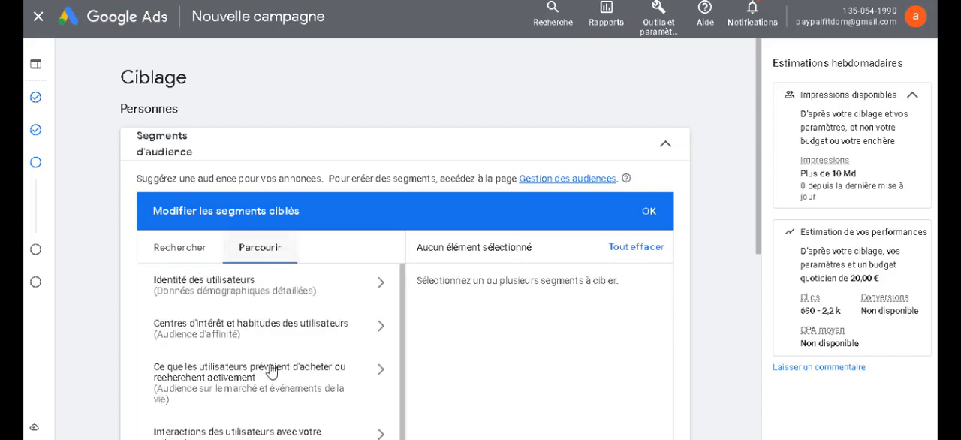
scroll(272, 360, "down", 1)
scroll(272, 369, "down", 1)
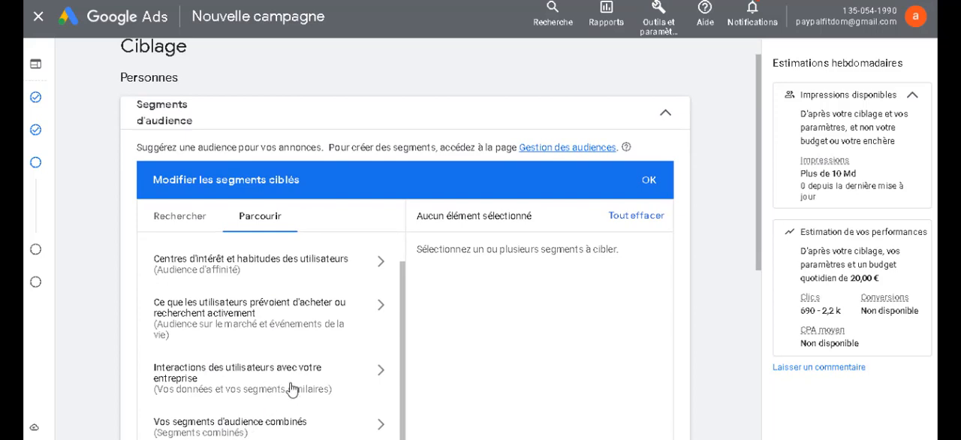
Step: Examine the audience categories, including Interactions des utilisateurs avec votre entreprise and the Sur le marché segments
left_click(292, 388)
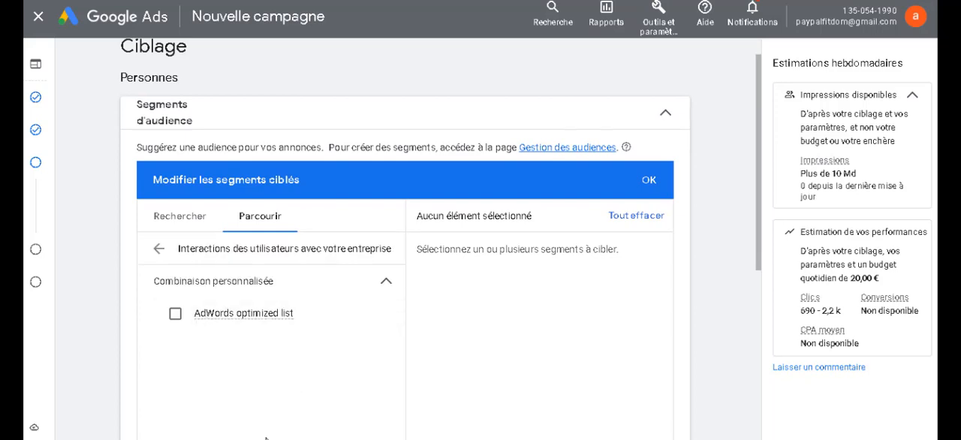
left_click(158, 251)
scroll(222, 339, "down", 5)
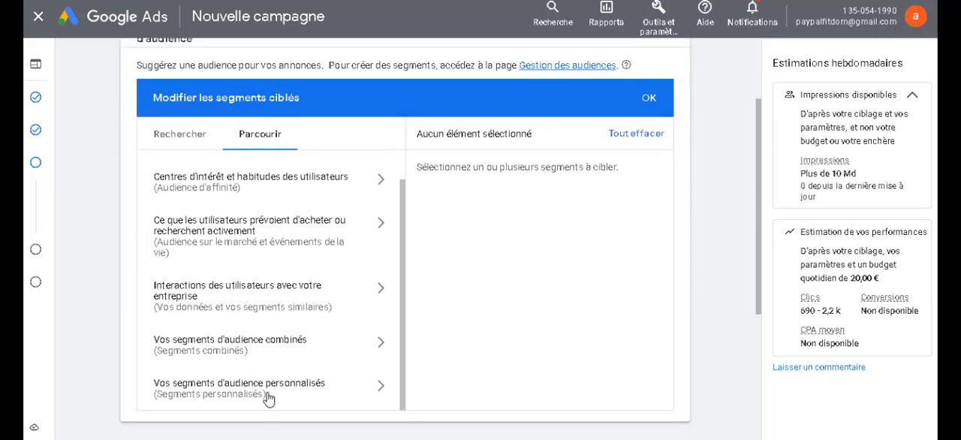
scroll(262, 273, "up", 2)
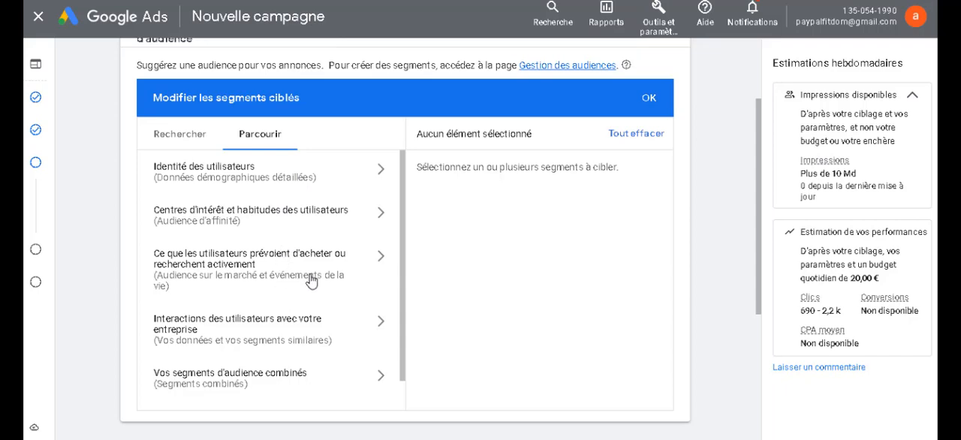
scroll(310, 281, "up", 1)
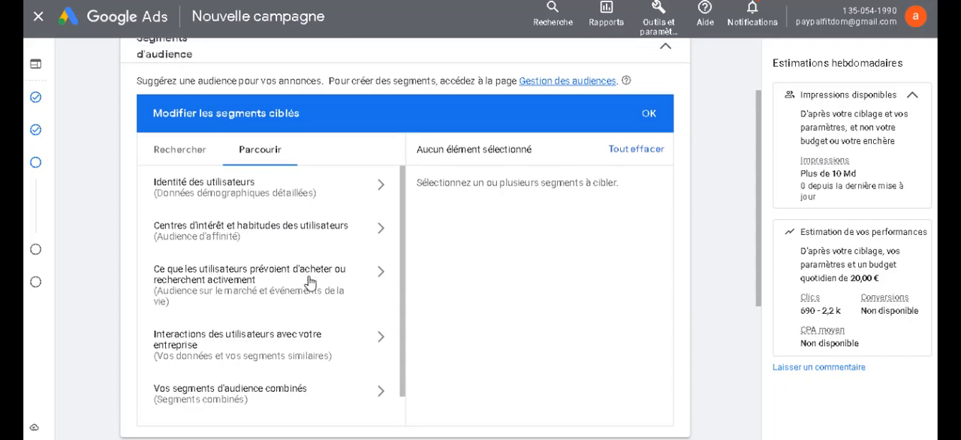
left_click(347, 286)
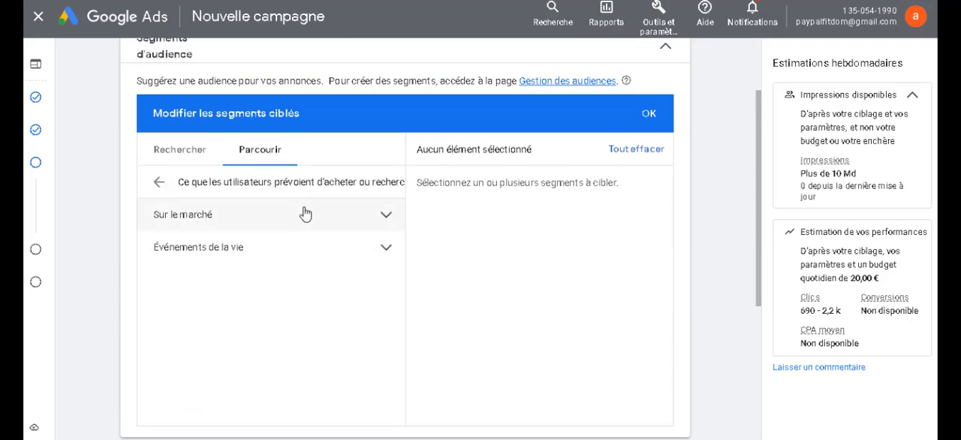
left_click(370, 229)
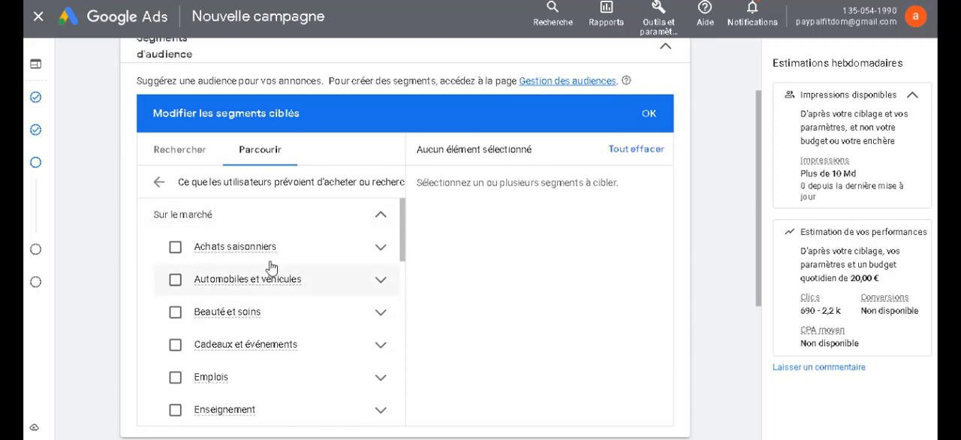
left_click(158, 184)
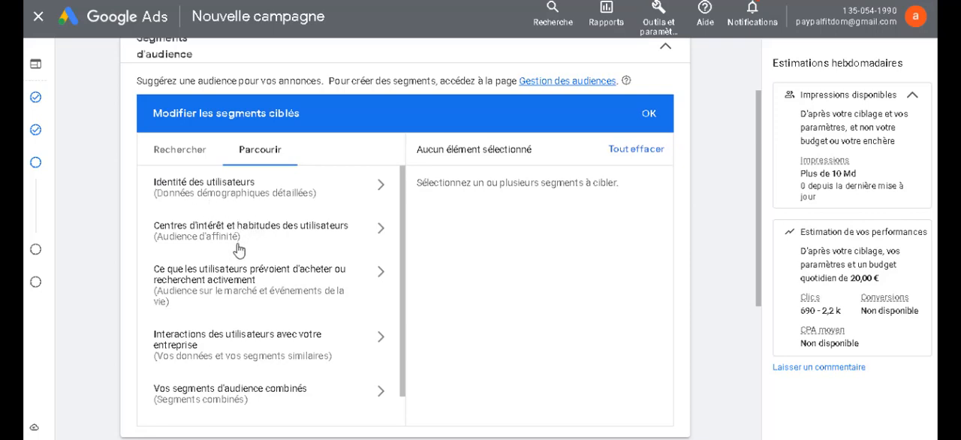
Step: Compare the Affinité, Événements de la vie and Sur le marché segments offered for targeting
left_click(306, 242)
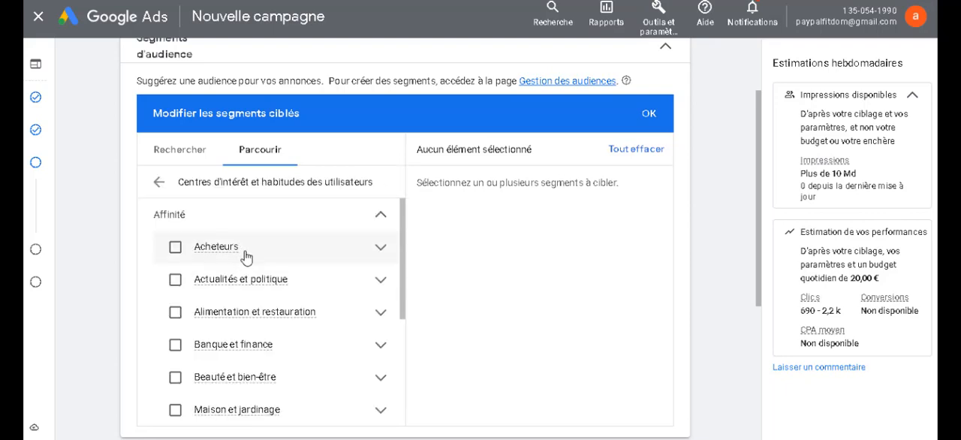
left_click(159, 185)
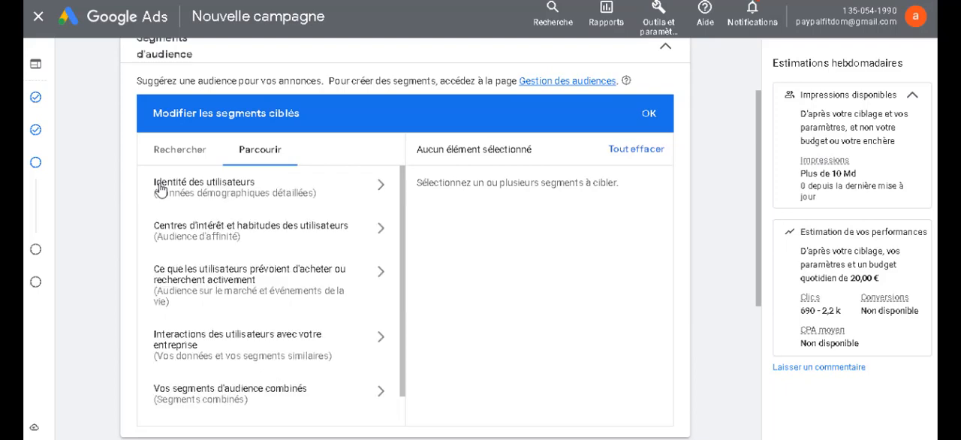
left_click(231, 286)
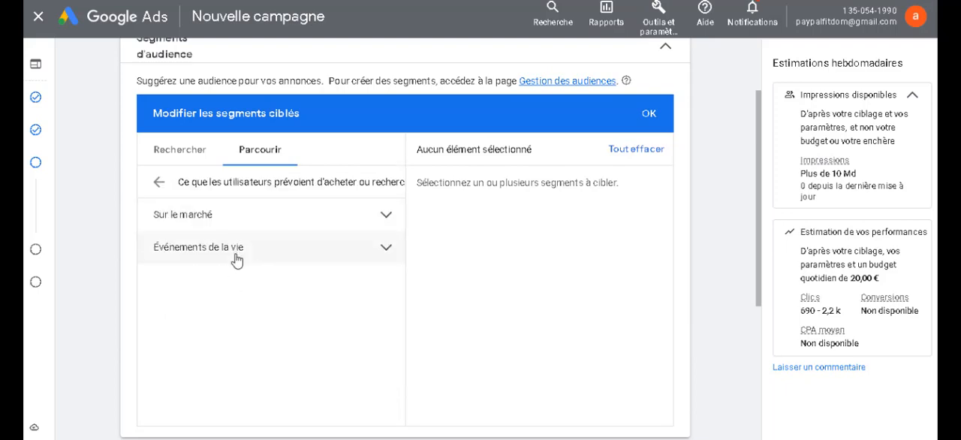
left_click(237, 257)
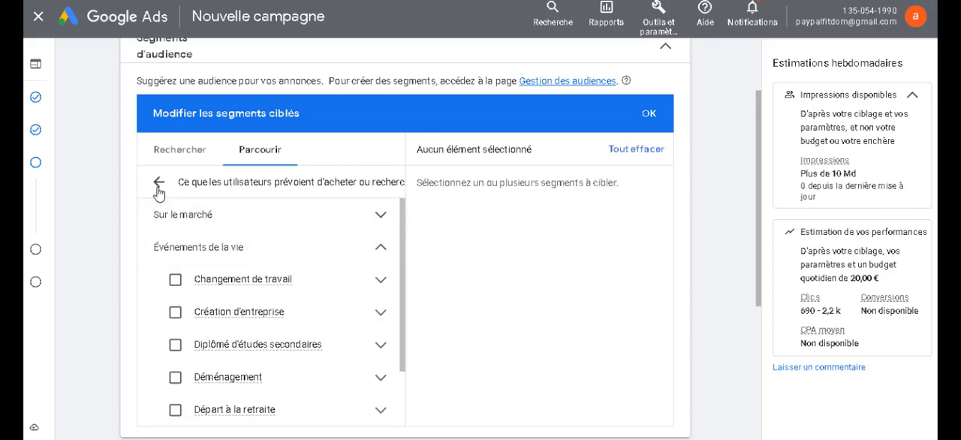
left_click(158, 186)
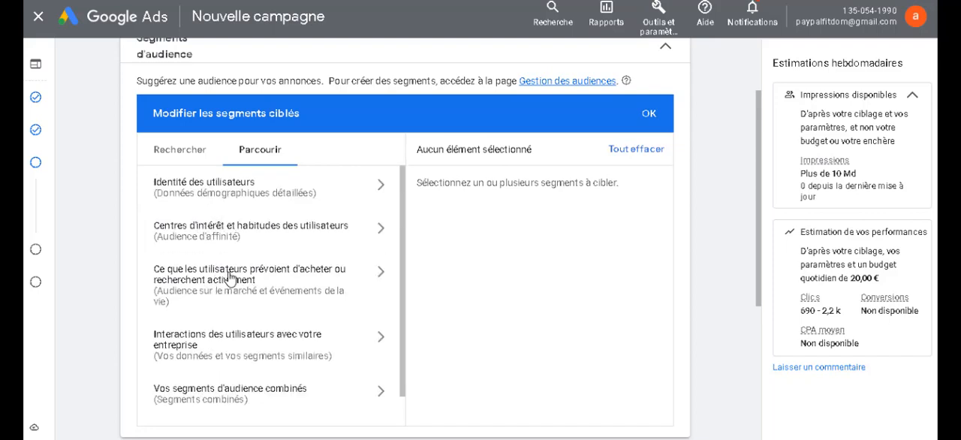
left_click(230, 278)
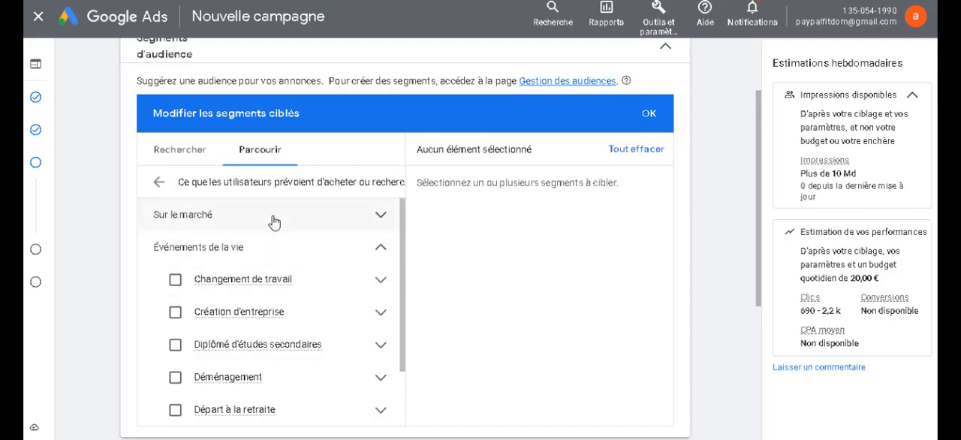
left_click(274, 221)
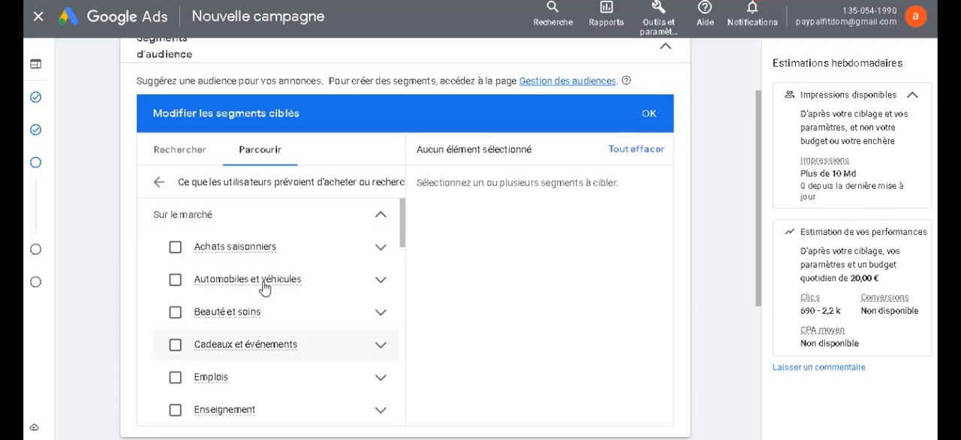
left_click(159, 187)
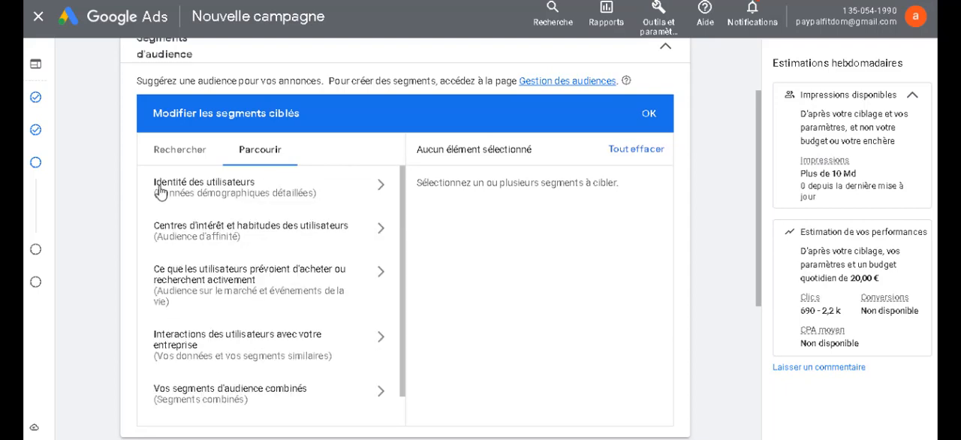
Step: Add AdWords optimized list from Interactions des utilisateurs avec votre entreprise to the targeted segments and return to the audience categories
left_click(211, 343)
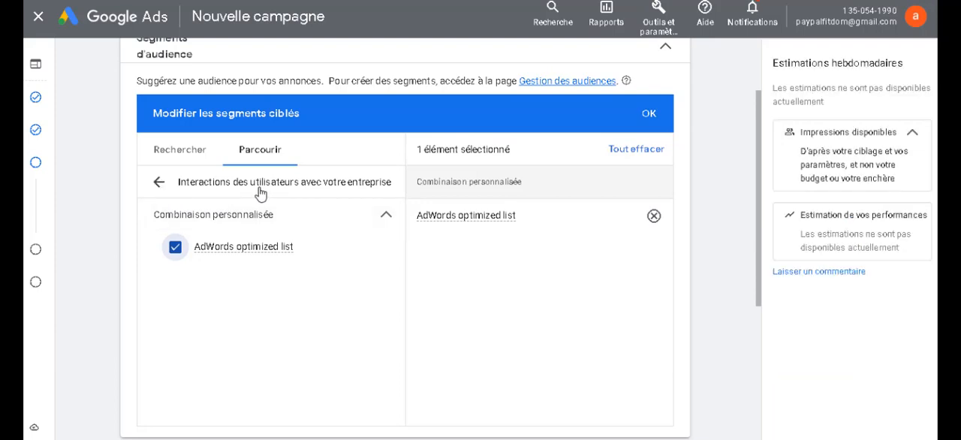
left_click(160, 183)
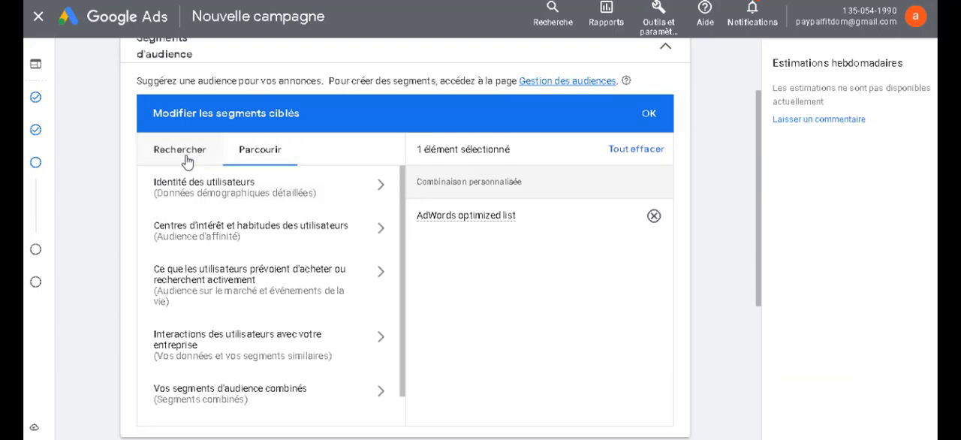
left_click(178, 159)
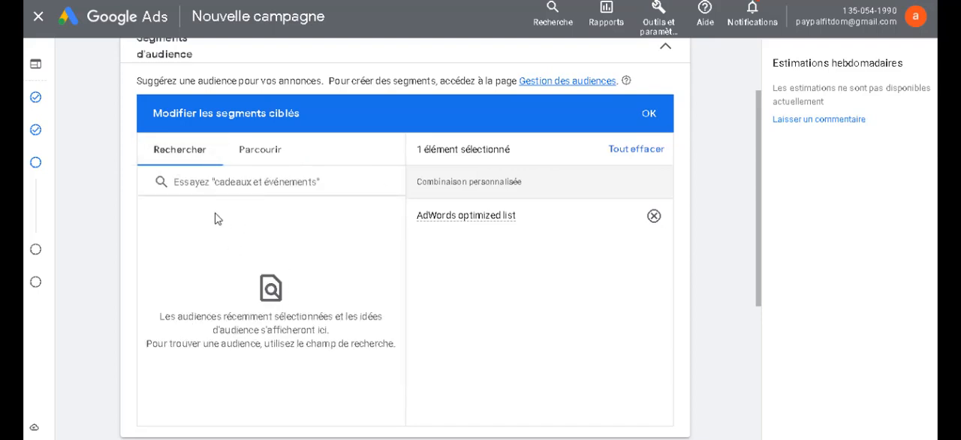
left_click(248, 164)
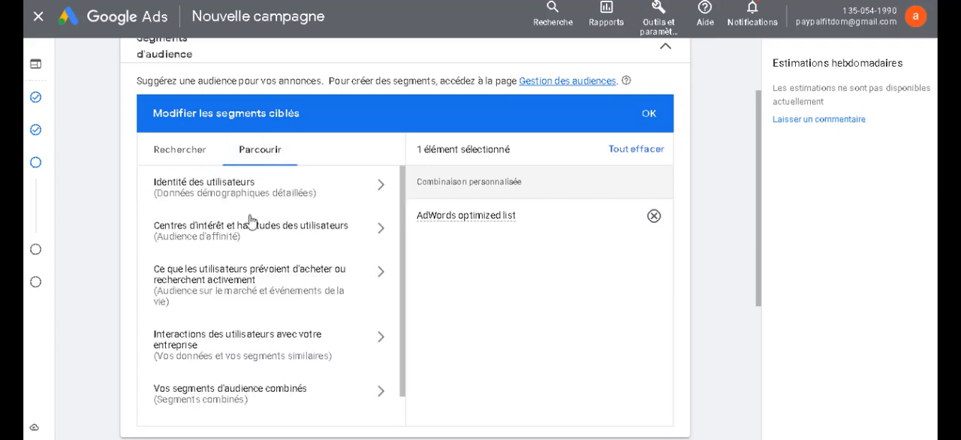
Step: Try targeting the Technologie affinity segment, remove it, and expand Sport et remise en forme to view its sub-segments
left_click(262, 242)
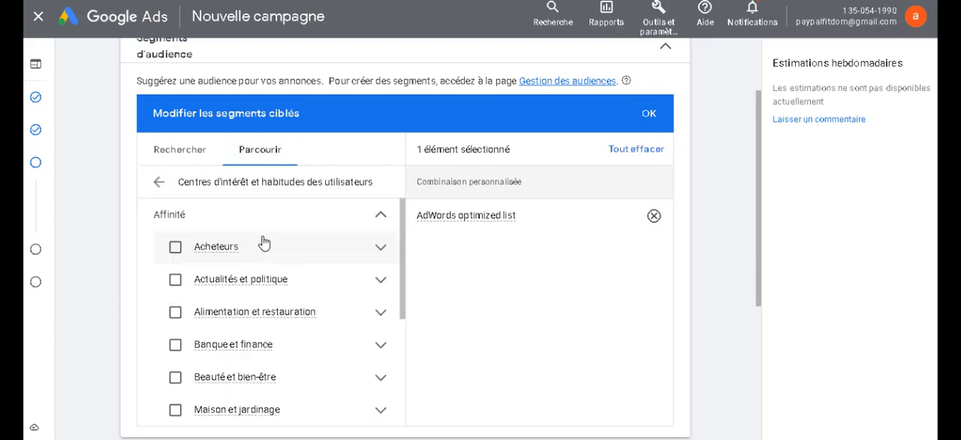
scroll(222, 375, "down", 2)
scroll(223, 376, "down", 4)
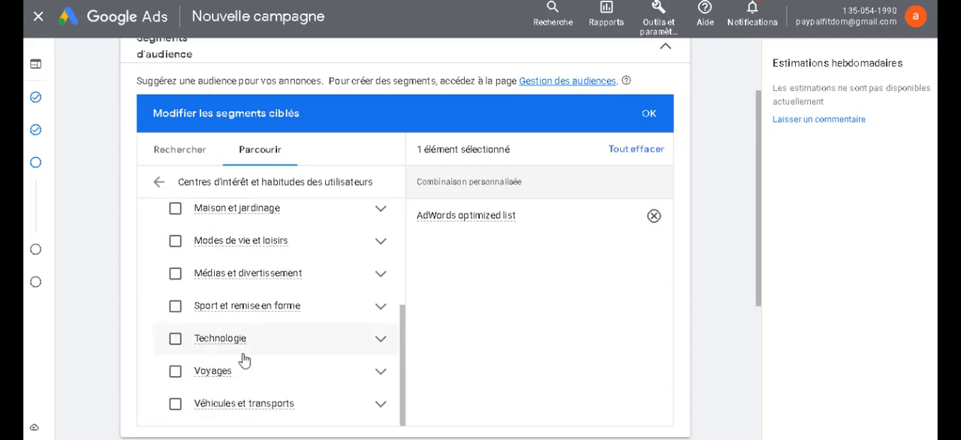
left_click(242, 353)
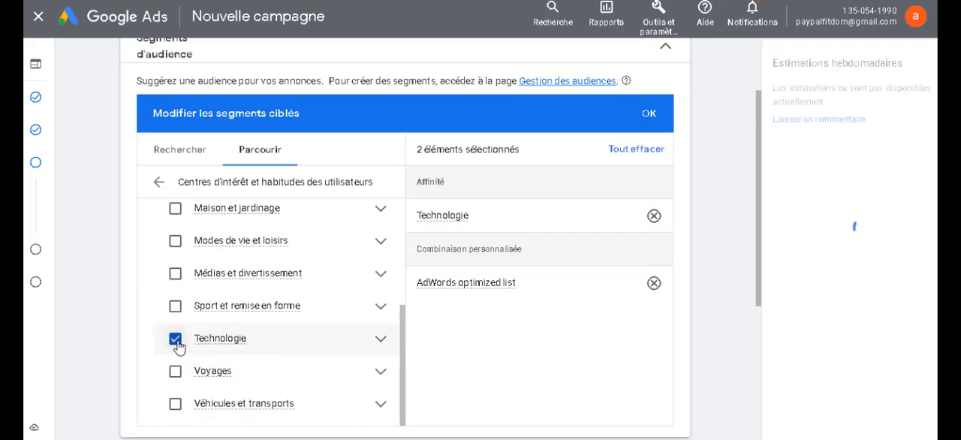
left_click(381, 311)
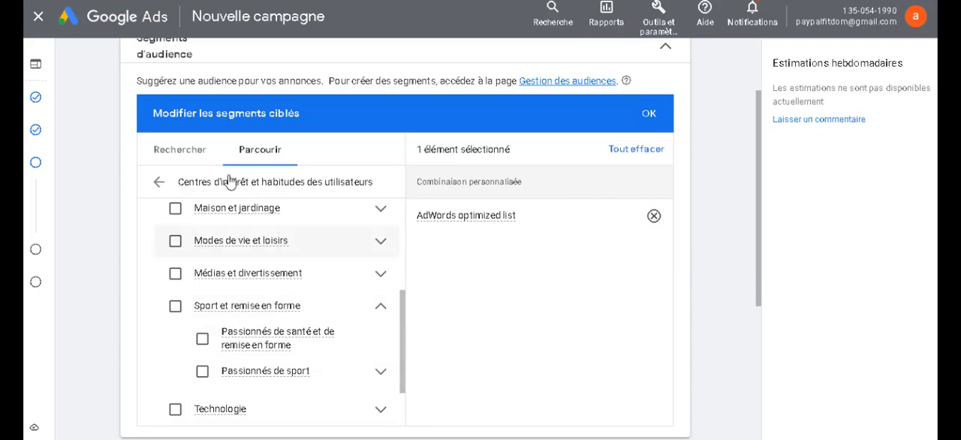
Step: Confirm AdWords optimized list as the targeted segment and collapse the Segments d'audience section
left_click(166, 164)
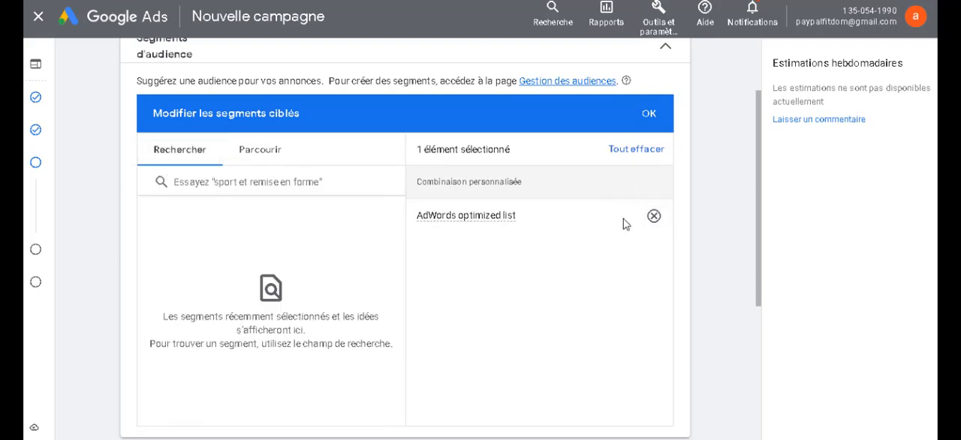
left_click(648, 114)
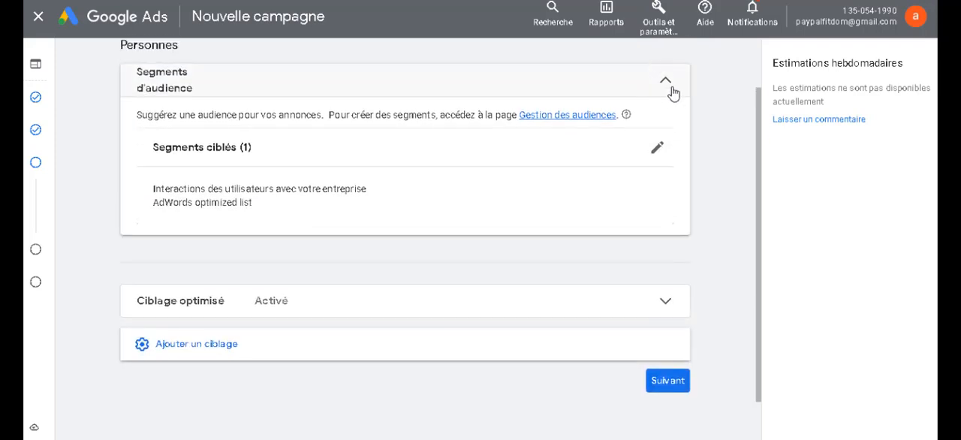
left_click(670, 88)
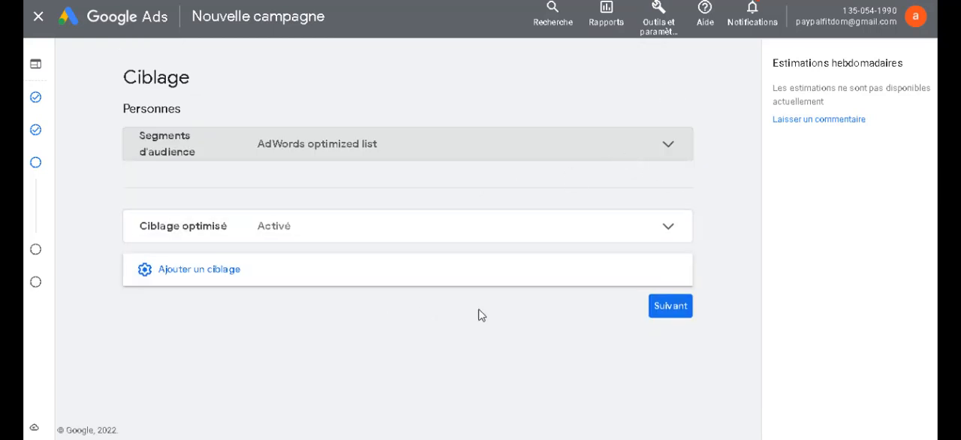
Step: Reveal the additional targeting types and examine the Ciblage optimisé settings without changing them
left_click(227, 277)
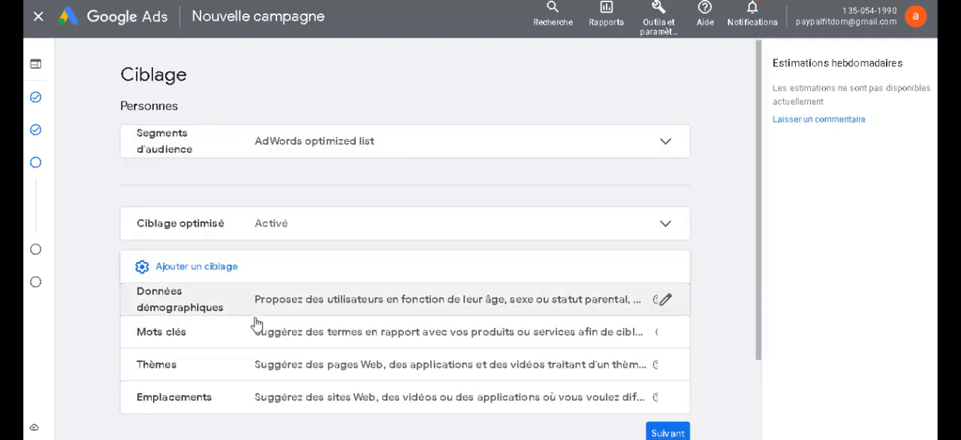
scroll(297, 334, "down", 1)
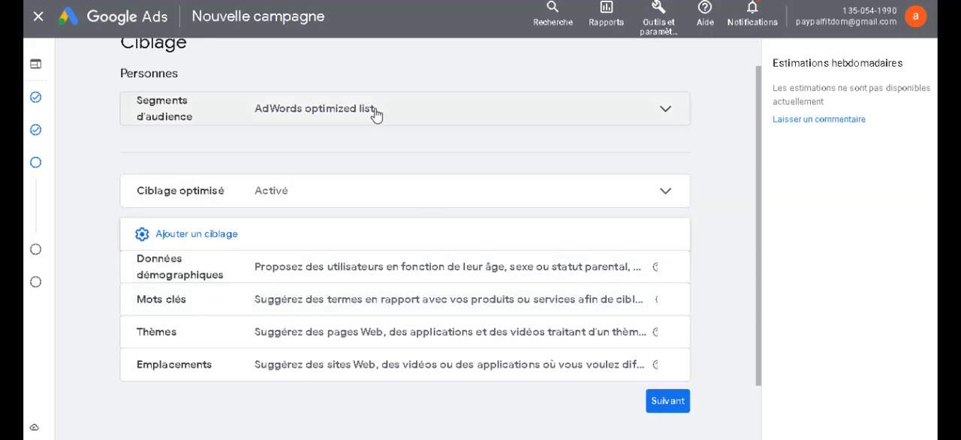
left_click(396, 190)
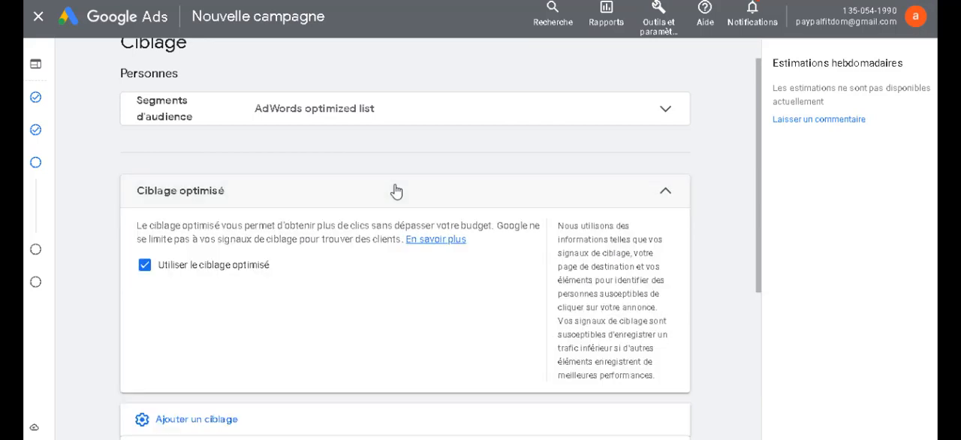
left_click(547, 207)
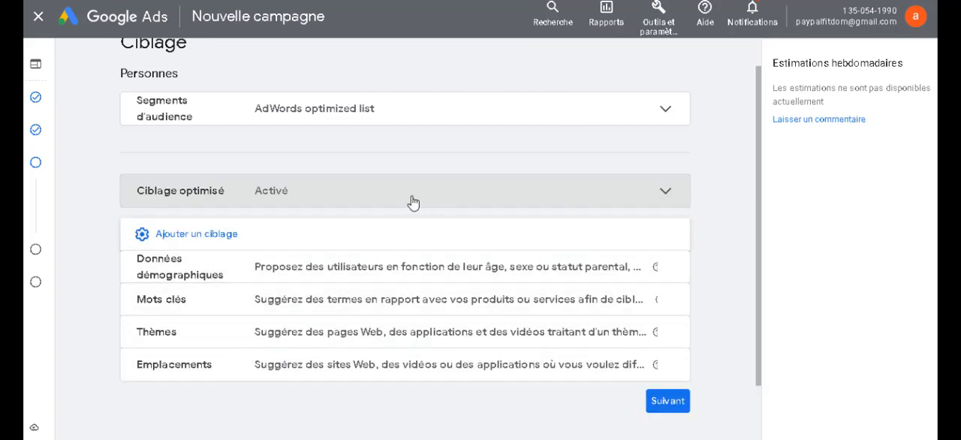
left_click(413, 203)
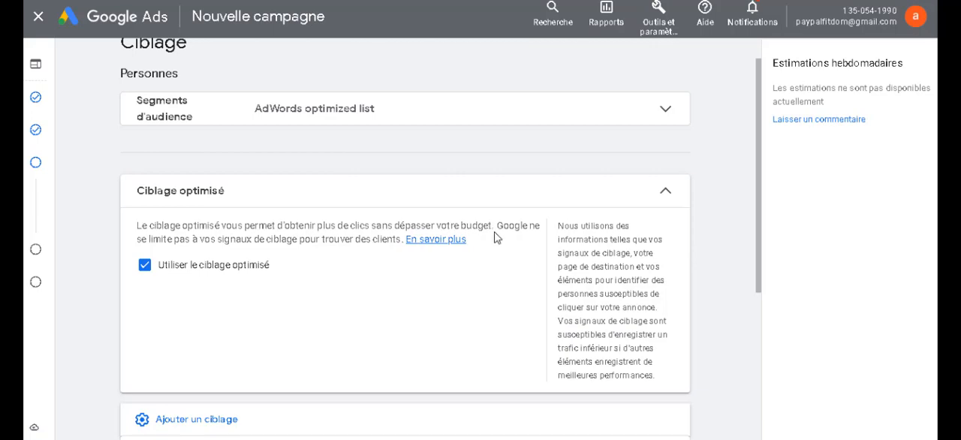
left_click(556, 204)
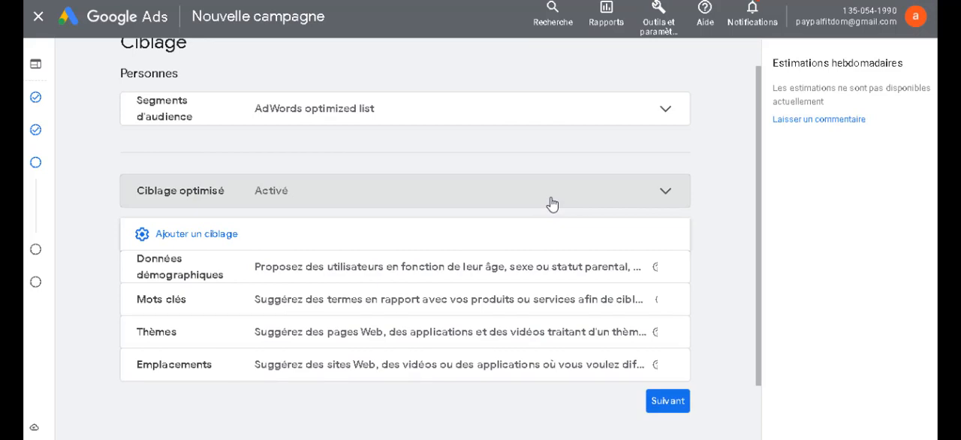
left_click(552, 203)
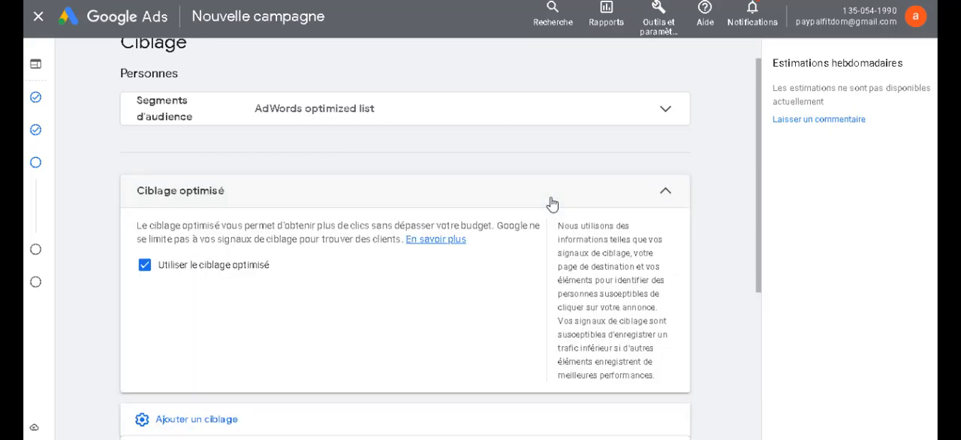
left_click(552, 203)
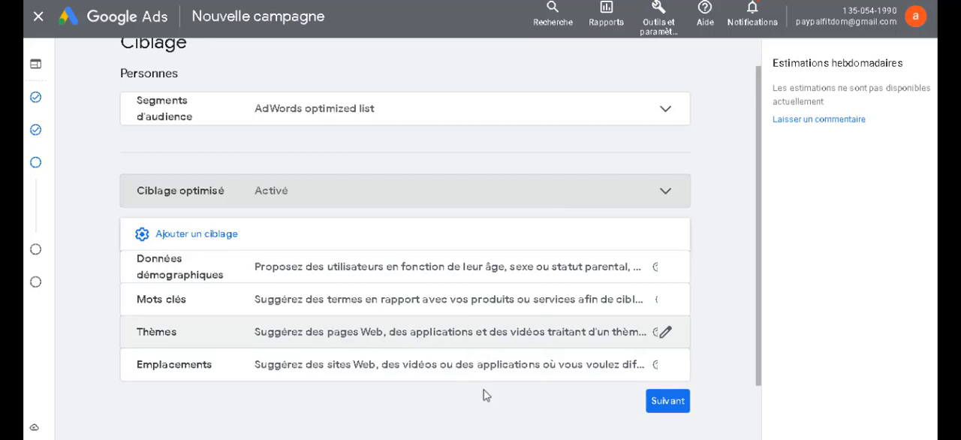
Step: Continue from targeting to ad creation and set the business name to "alain ecom"
left_click(655, 410)
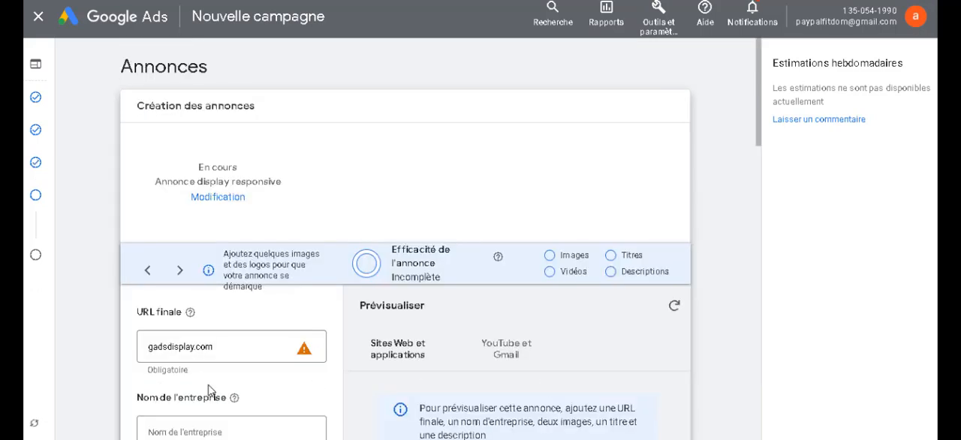
scroll(209, 391, "down", 1)
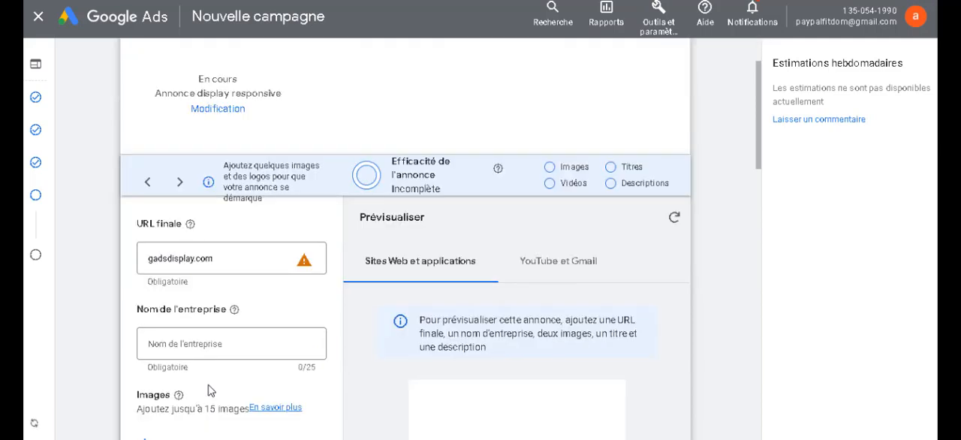
left_click(191, 346)
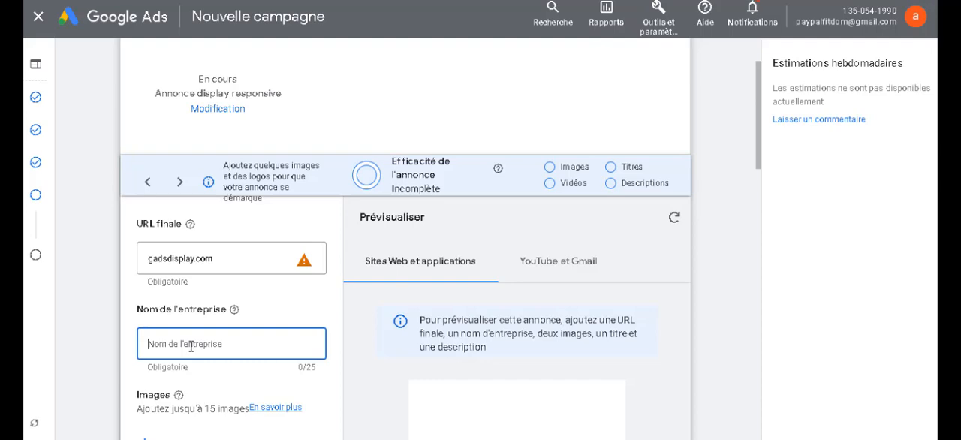
type("alain ecom")
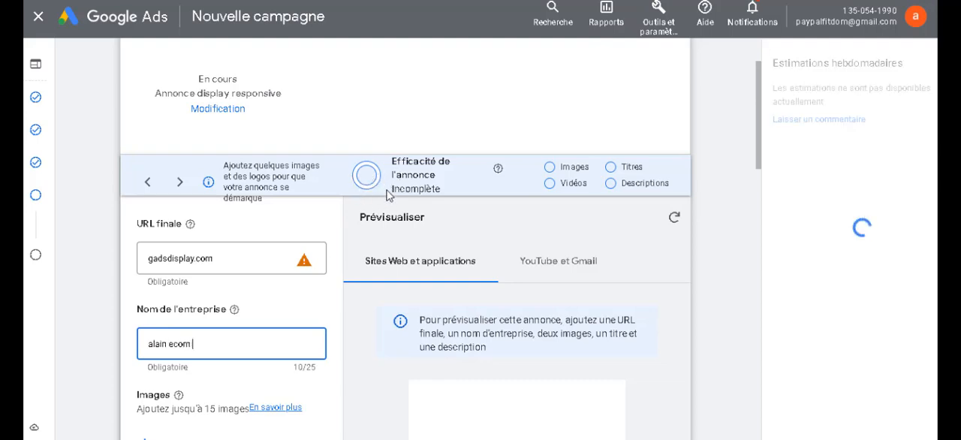
Step: View the image selection for the responsive display ad and close it without adding any image
scroll(238, 345, "down", 1)
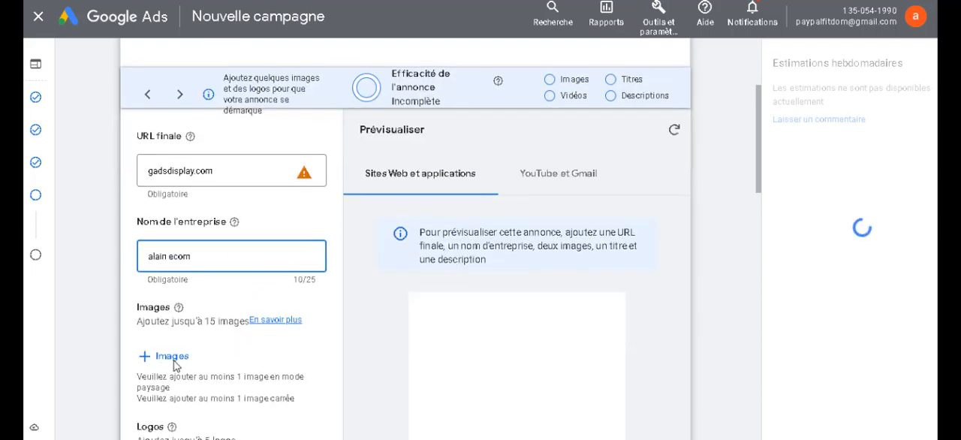
scroll(173, 316, "down", 1)
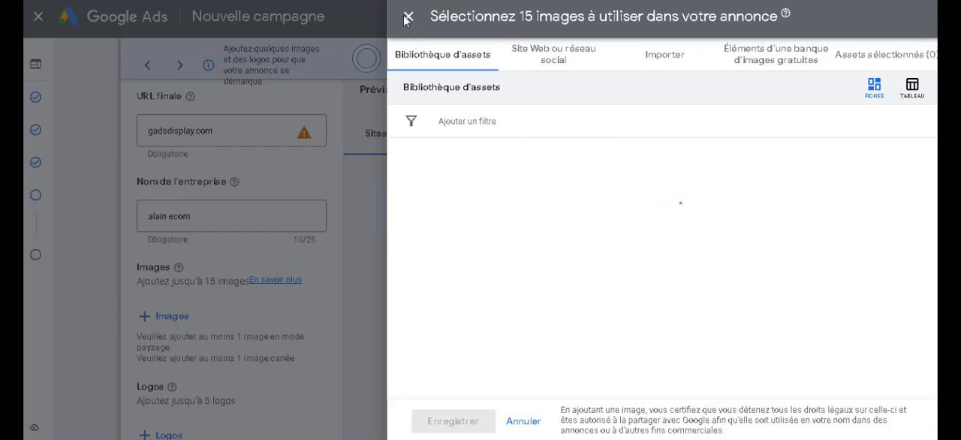
left_click(407, 16)
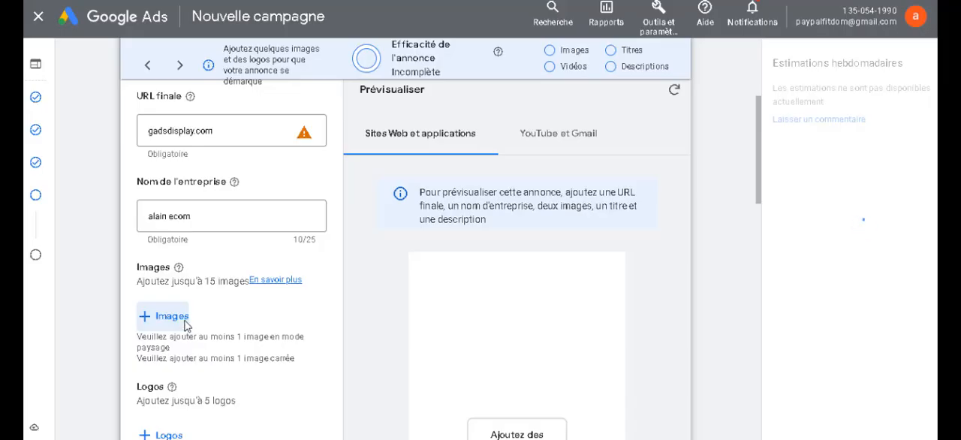
Step: Review the ad's asset fields, from the final URL and business name through Images, Logos, Vidéos and Titres
scroll(203, 418, "down", 3)
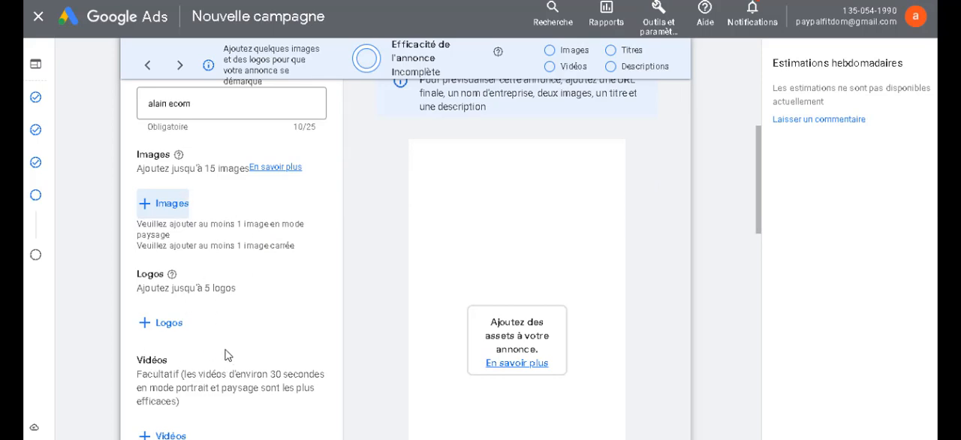
scroll(228, 355, "down", 4)
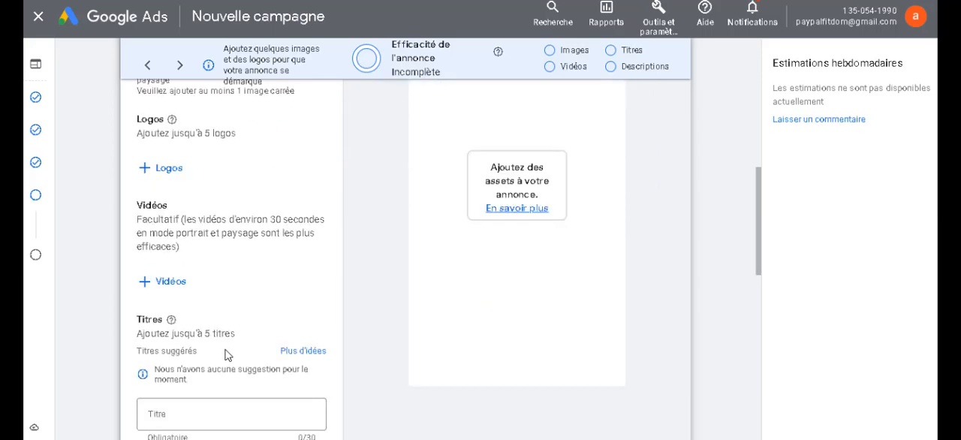
scroll(227, 355, "down", 2)
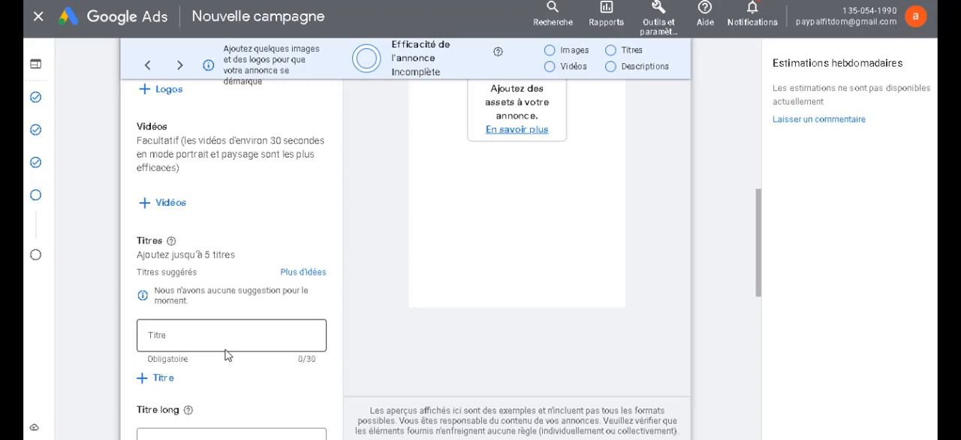
scroll(228, 356, "up", 2)
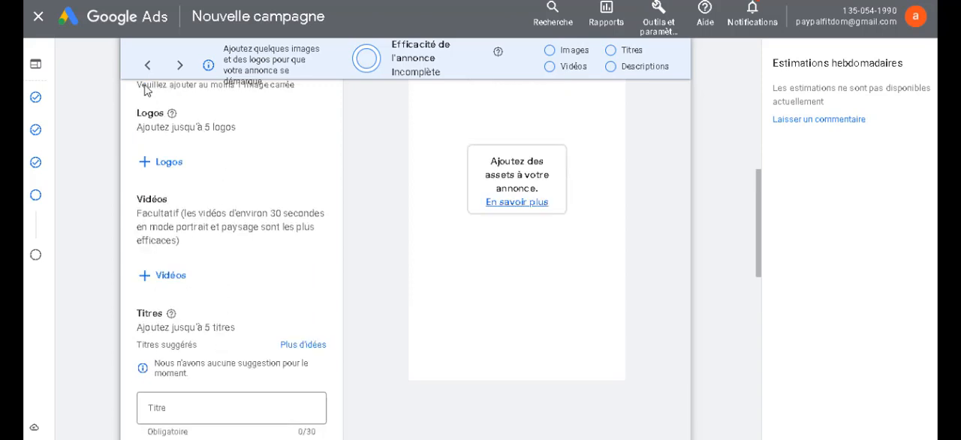
scroll(144, 86, "up", 2)
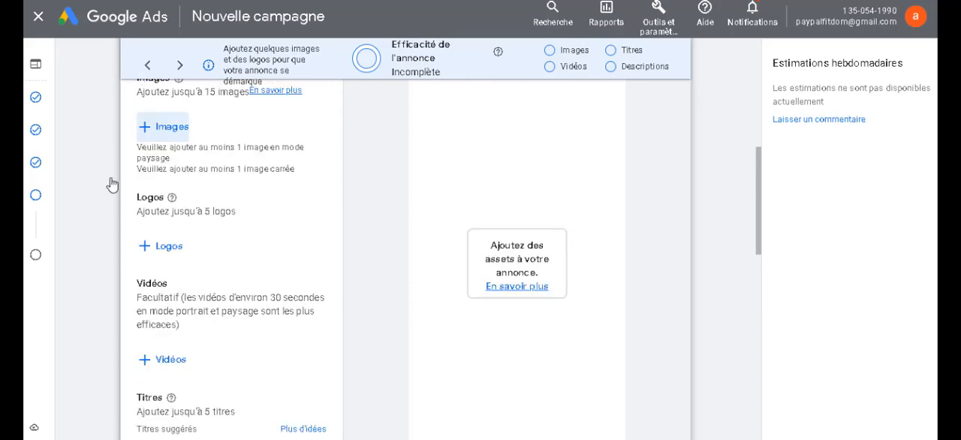
scroll(112, 185, "up", 4)
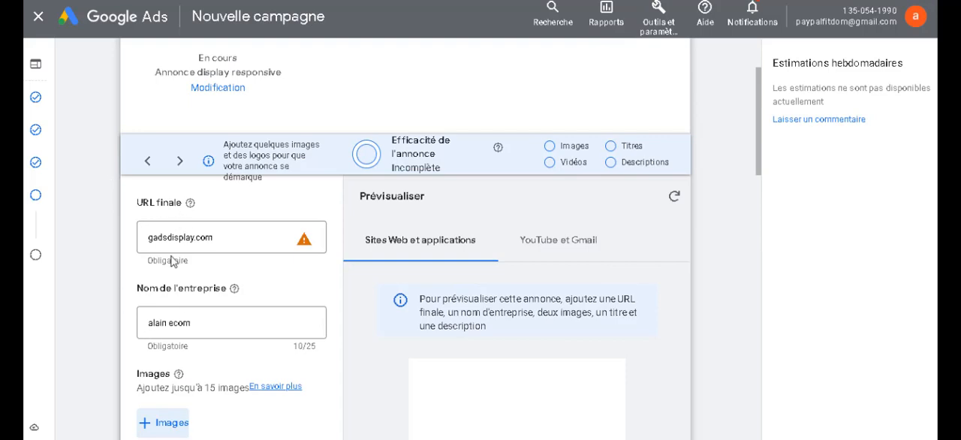
scroll(189, 328, "up", 1)
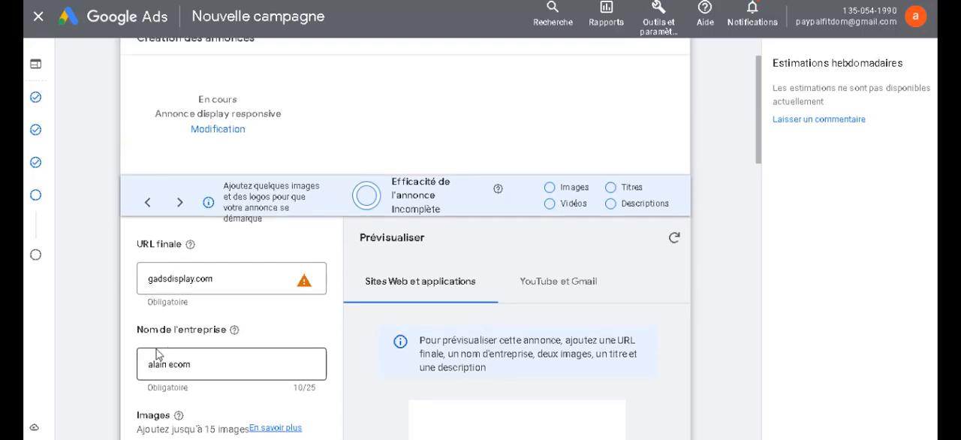
scroll(153, 354, "up", 1)
scroll(150, 353, "down", 3)
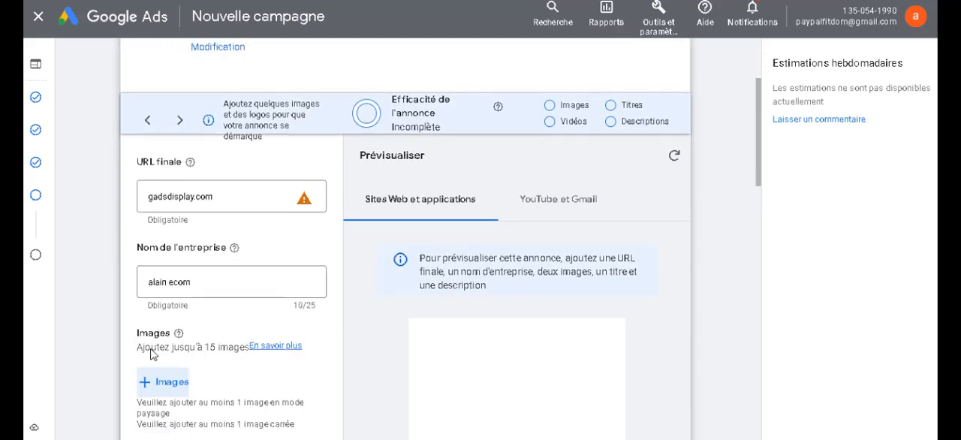
scroll(240, 339, "down", 4)
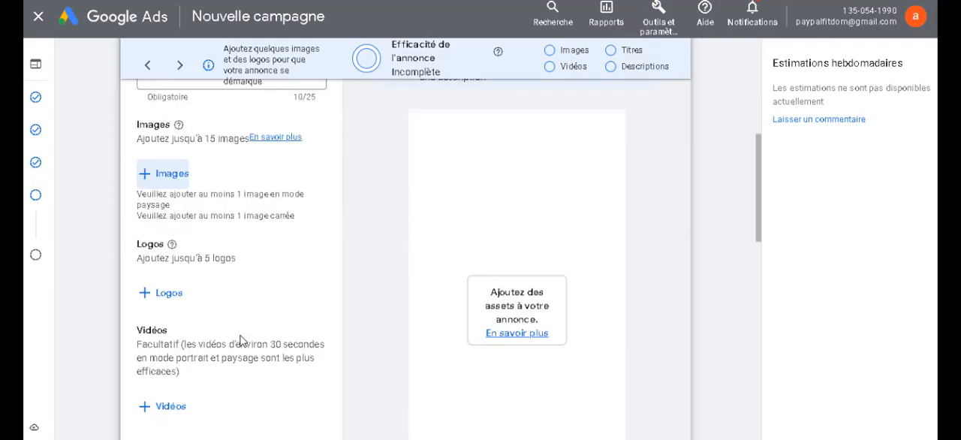
Step: Enter "cccc" as the ad's first title and "sss" as its second title
scroll(241, 339, "down", 1)
left_click(159, 271)
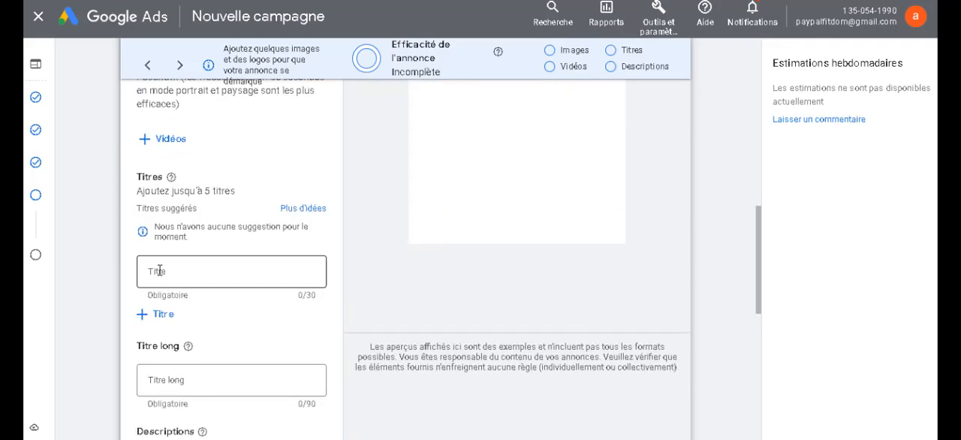
left_click(160, 271)
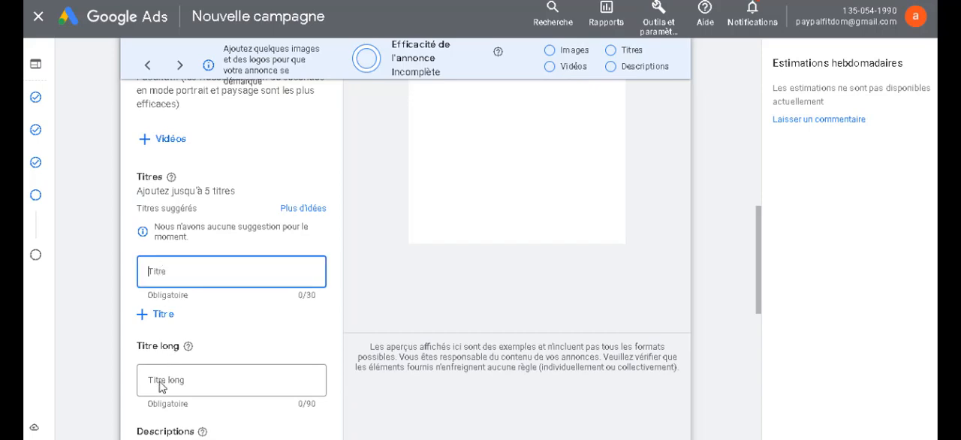
type("cccc")
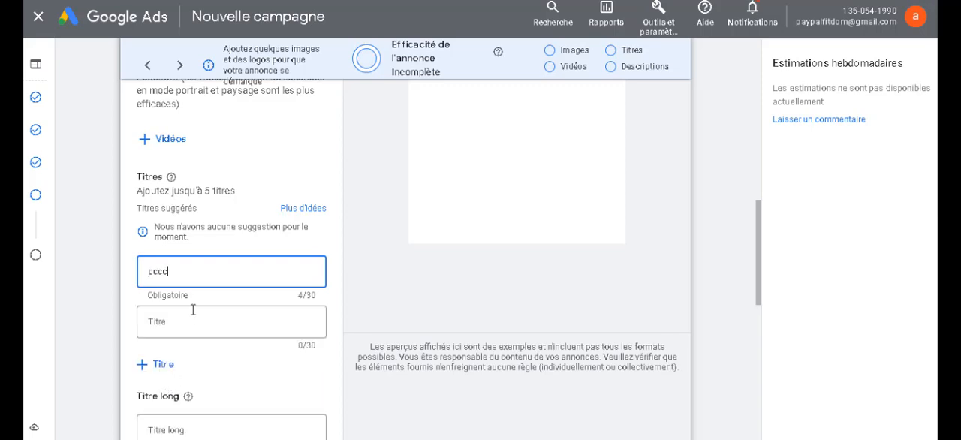
left_click(172, 318)
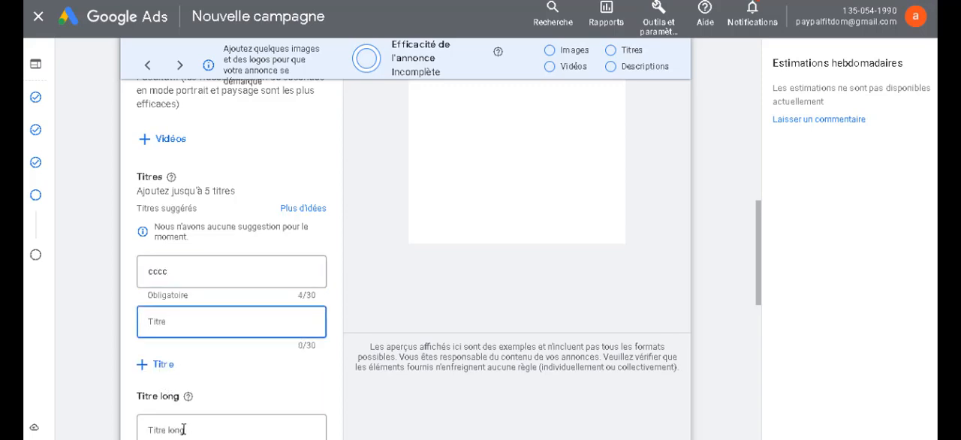
type("sss")
Step: Set the ad's long title to "sss"
scroll(198, 345, "down", 2)
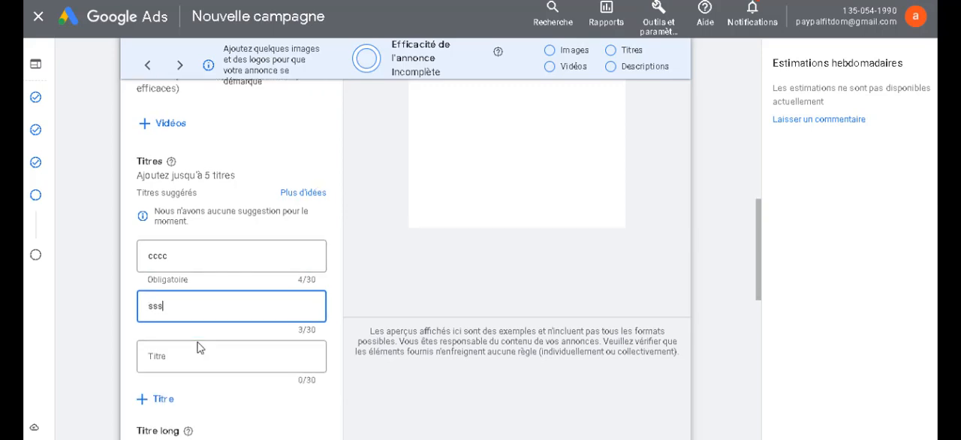
scroll(199, 346, "down", 1)
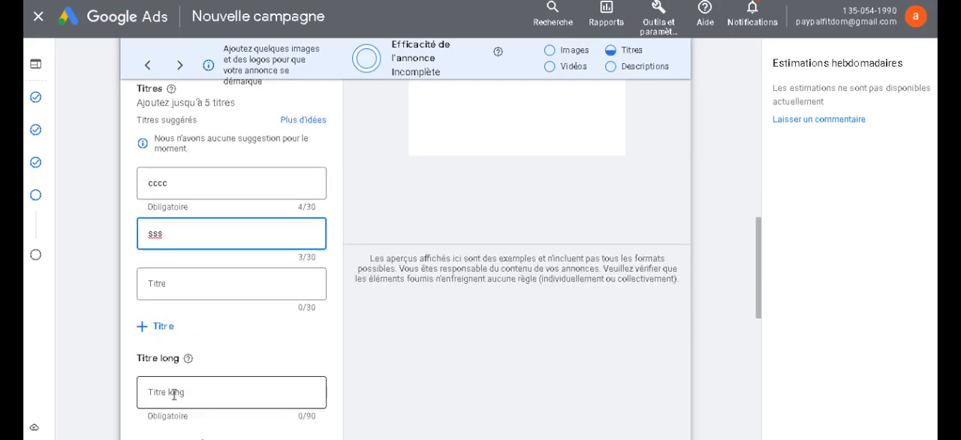
left_click(174, 393)
type("sss")
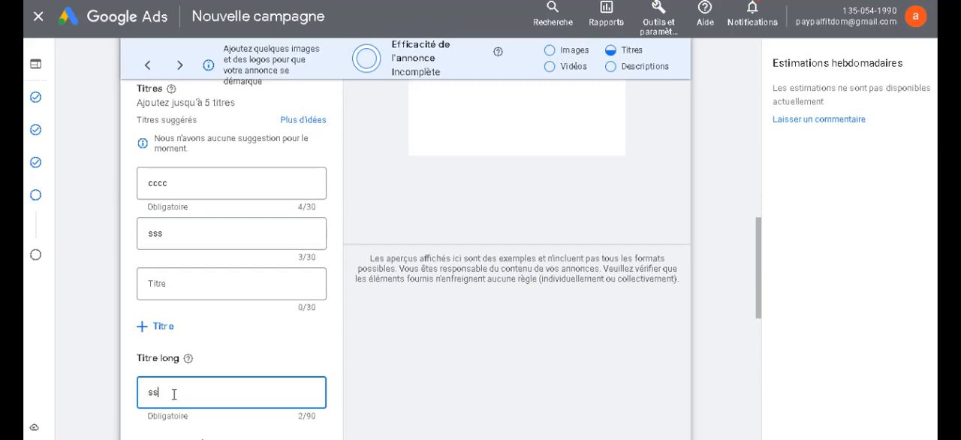
scroll(173, 393, "down", 3)
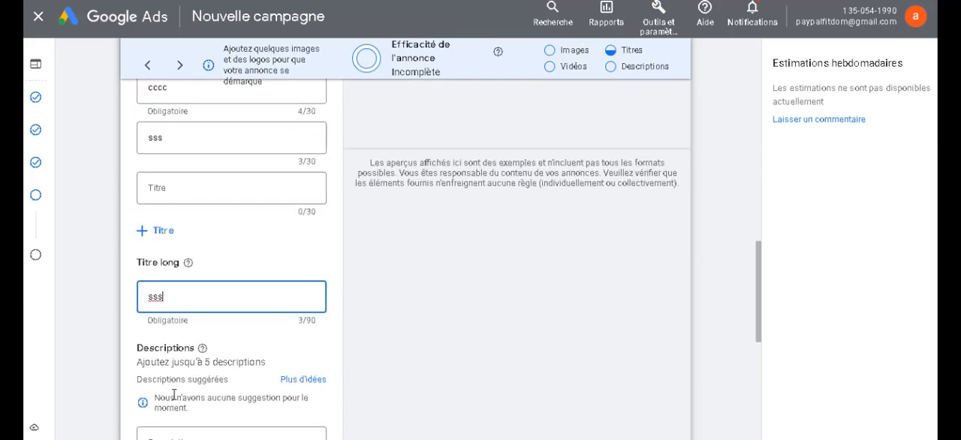
Step: Set the ad's description to "ssss" and create the responsive display ad
scroll(173, 393, "down", 5)
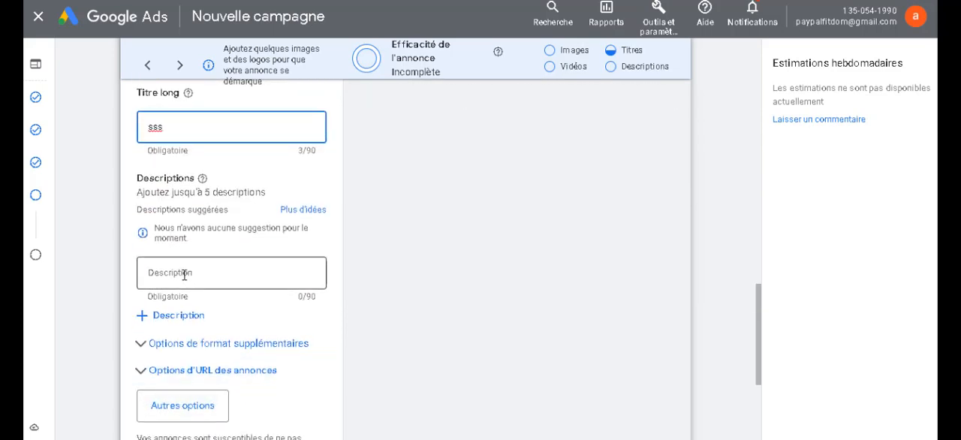
left_click(183, 274)
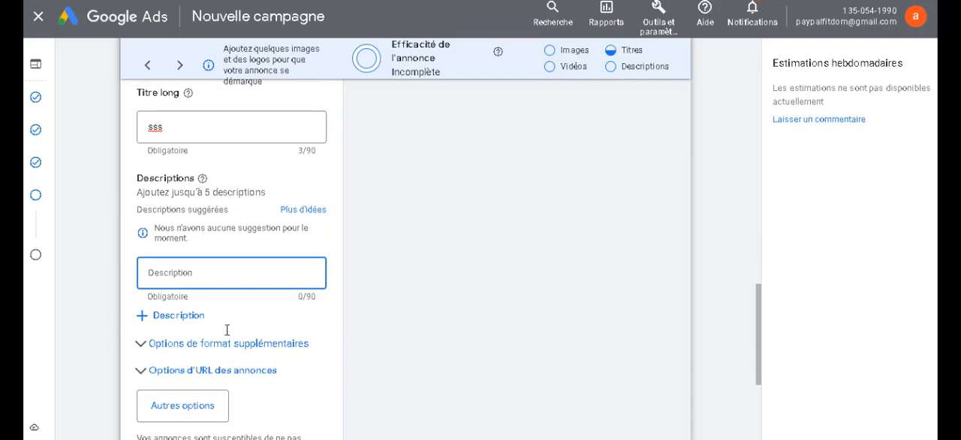
type("ssss")
scroll(277, 302, "down", 1)
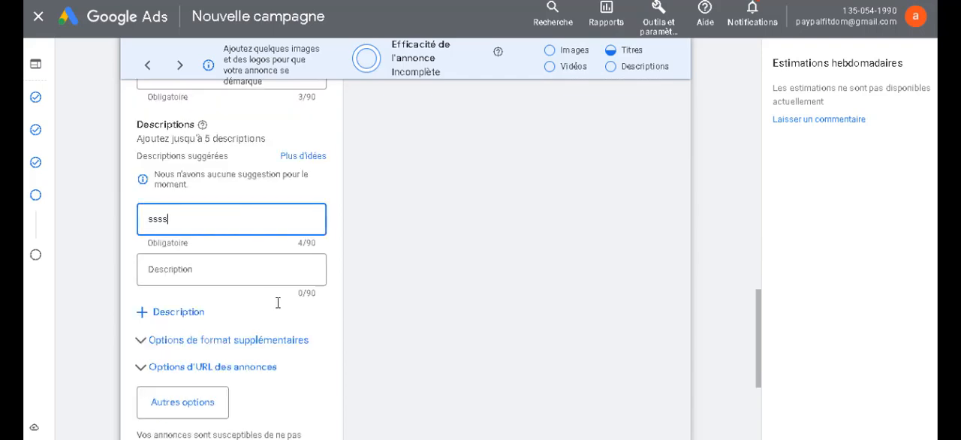
scroll(270, 302, "down", 1)
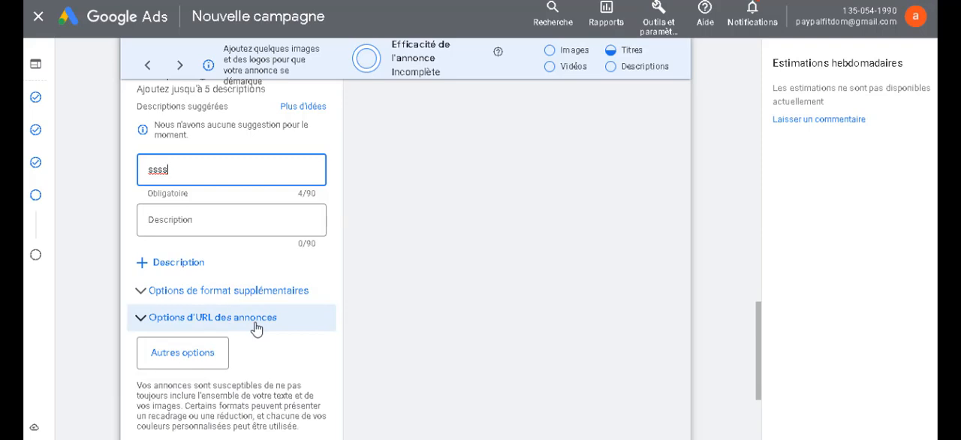
scroll(263, 373, "down", 3)
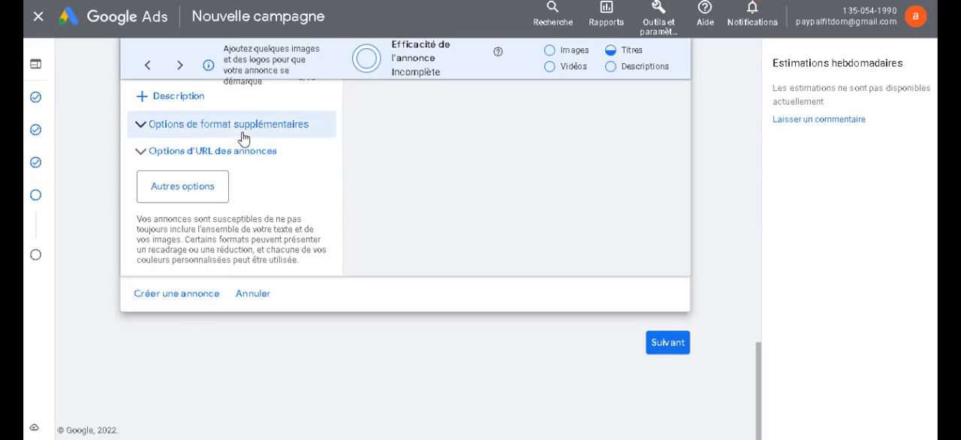
left_click(211, 295)
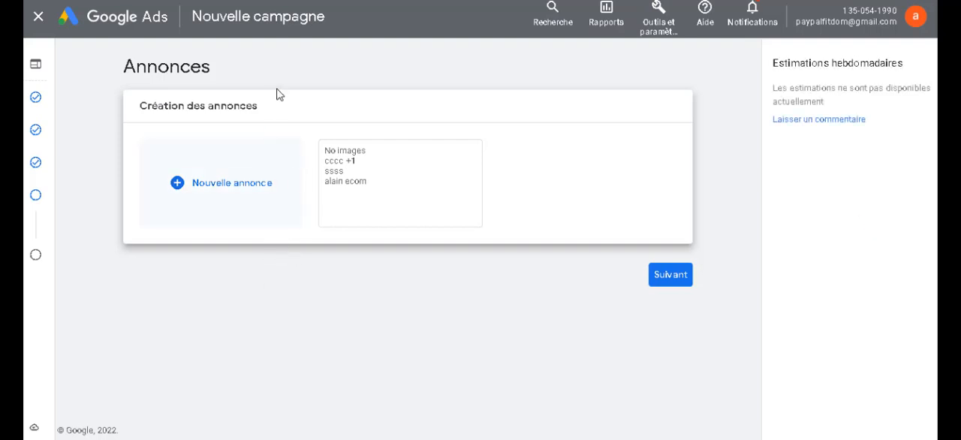
Step: Leave the new campaign setup for the account overview and view the account's Campagnes list
left_click(140, 27)
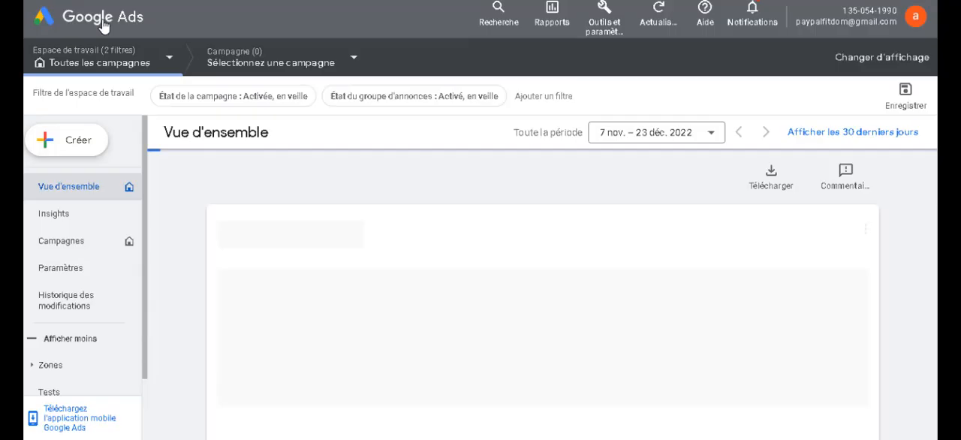
left_click(104, 26)
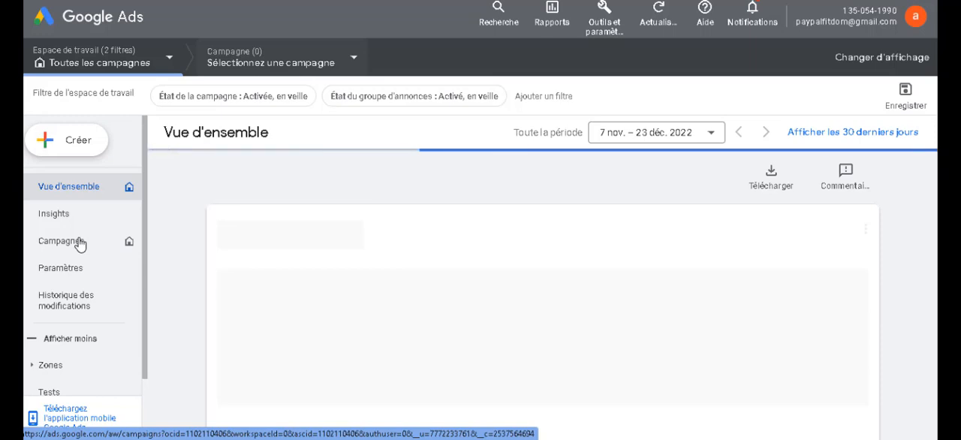
left_click(79, 243)
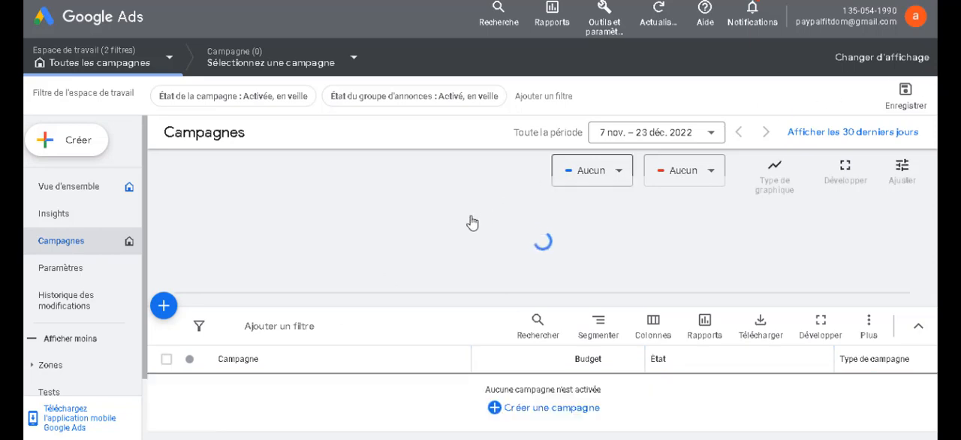
scroll(472, 222, "down", 1)
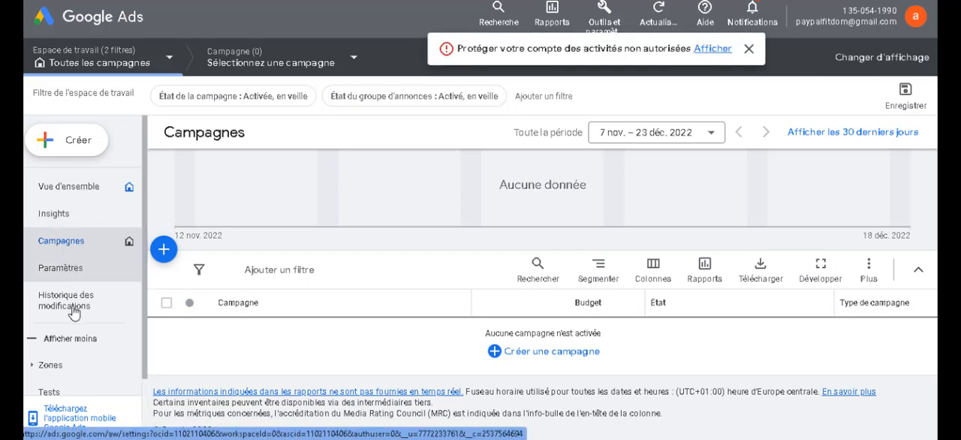
scroll(41, 347, "down", 3)
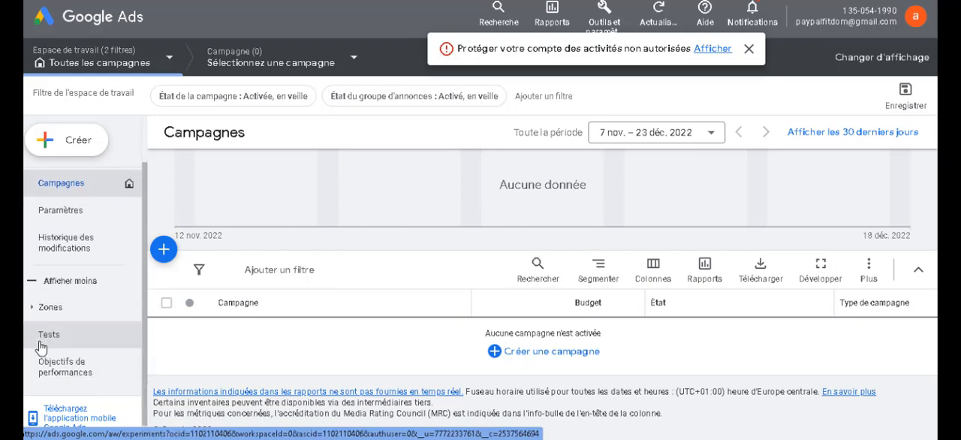